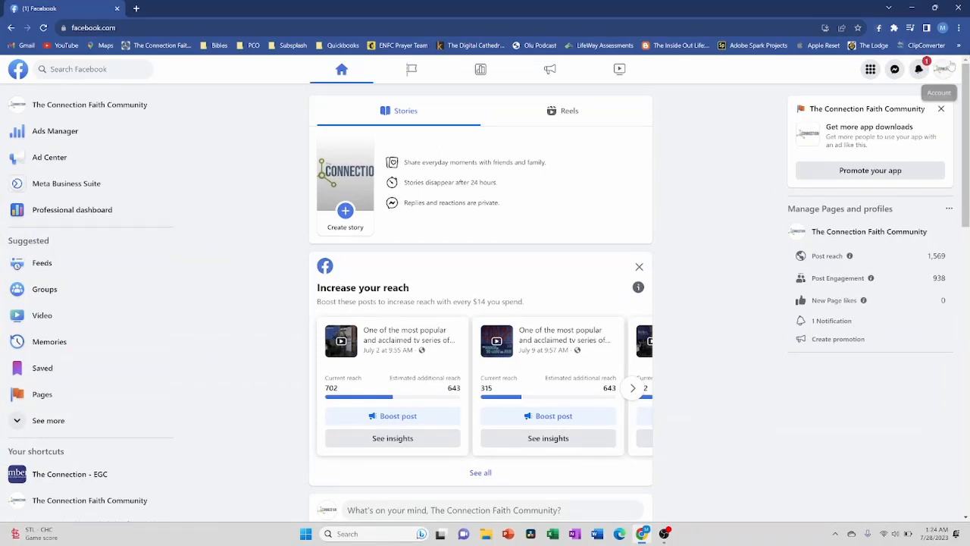
Open The Connection Faith Community page's Meta Business Suite and show its published posts and reels.
{"action": "left_click", "coordinate": [104, 502]}
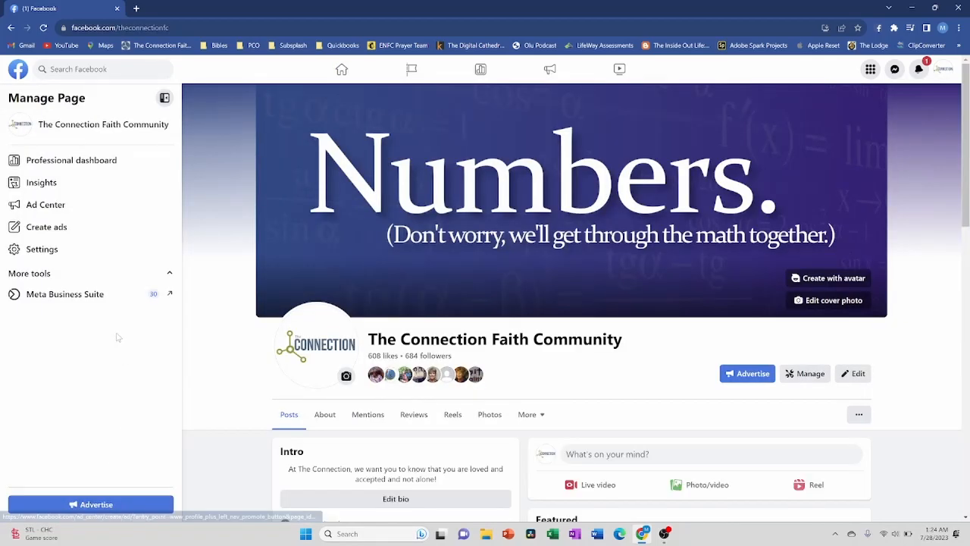
{"action": "left_click", "coordinate": [82, 295]}
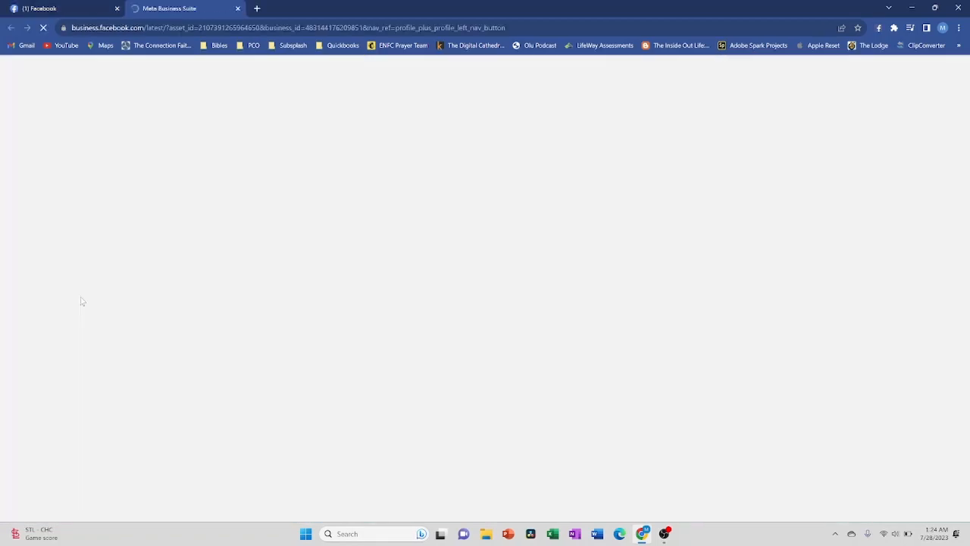
{"action": "scroll", "coordinate": [87, 292], "scroll_direction": "down", "scroll_amount": 3}
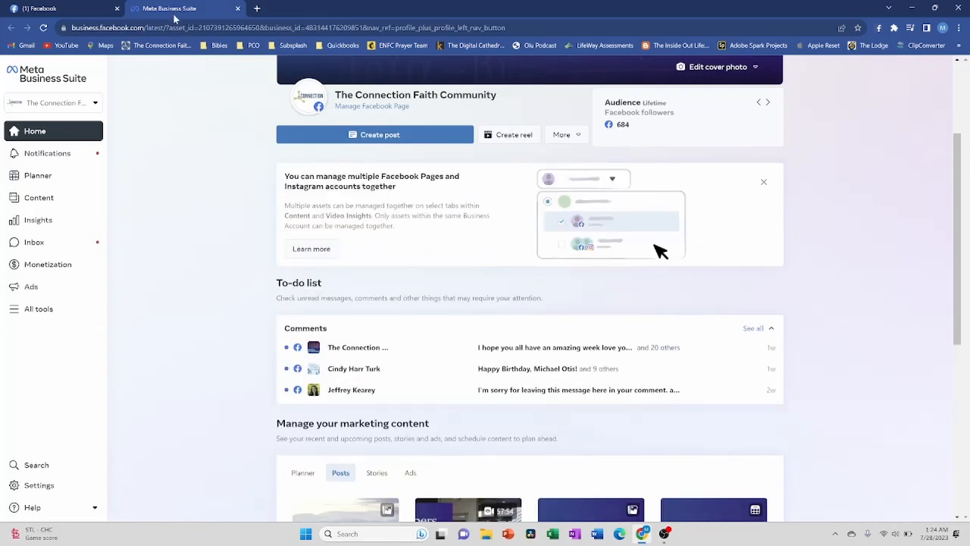
{"action": "left_click", "coordinate": [43, 200]}
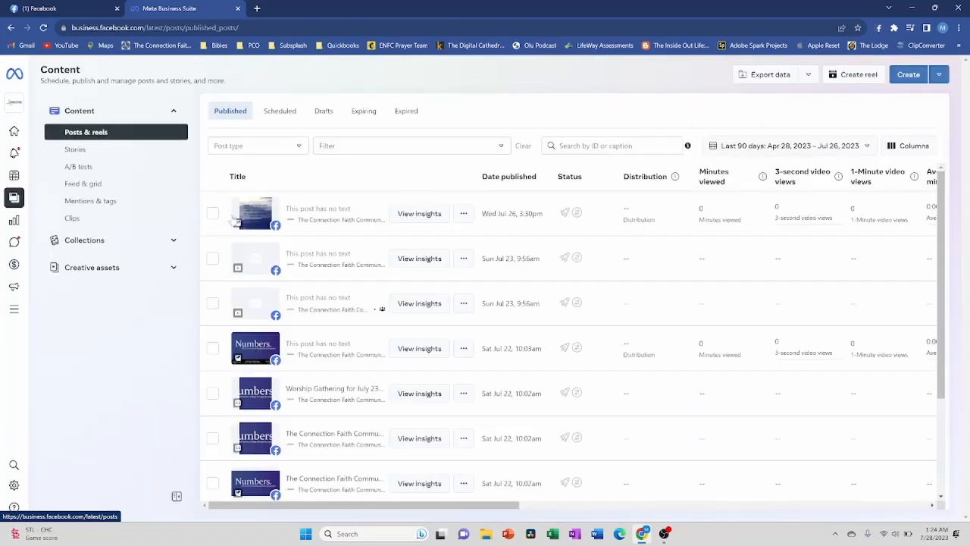
Download the HD version of the Worship Gathering video published on Sun Jul 23 at 9:56am.
{"action": "scroll", "coordinate": [303, 215], "scroll_direction": "down", "scroll_amount": 3}
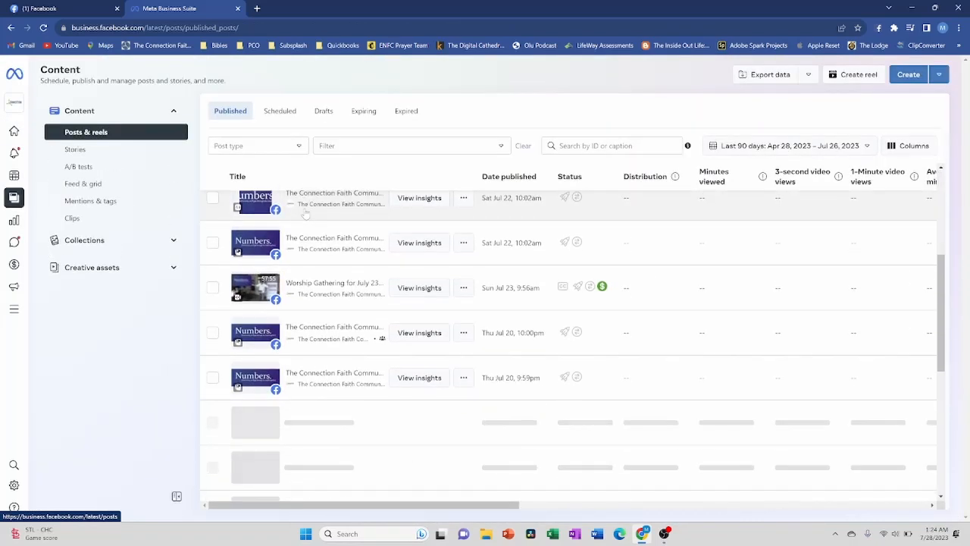
{"action": "scroll", "coordinate": [303, 215], "scroll_direction": "down", "scroll_amount": 2}
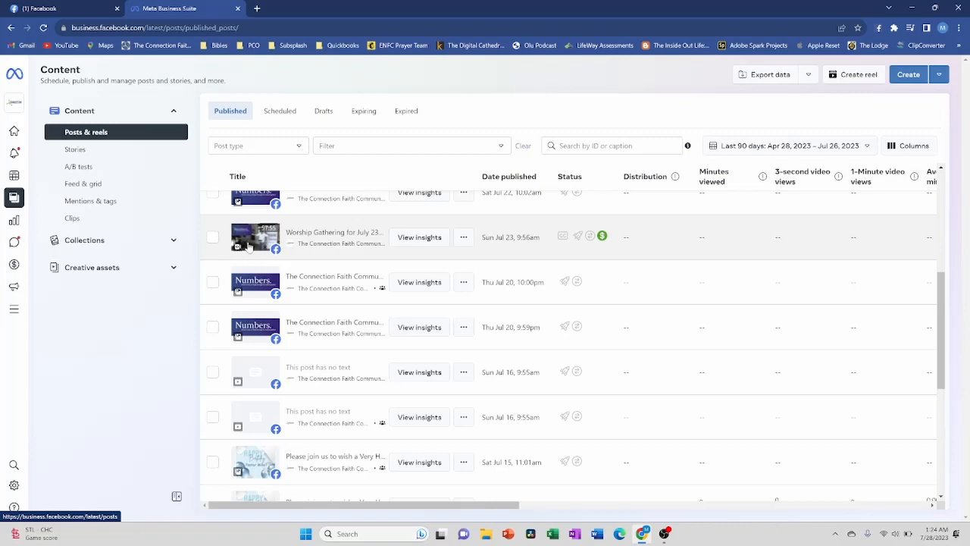
{"action": "left_click", "coordinate": [602, 236]}
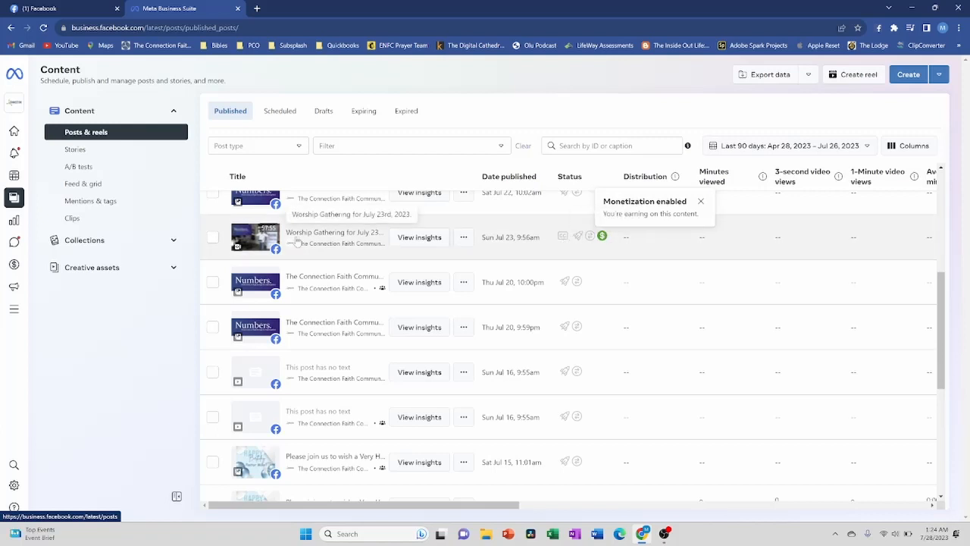
{"action": "scroll", "coordinate": [292, 228], "scroll_direction": "up", "scroll_amount": 3}
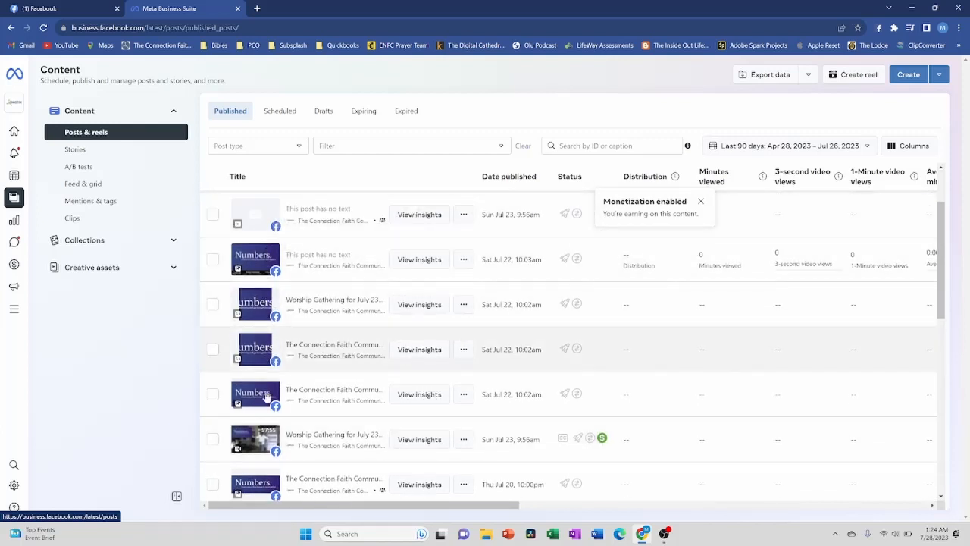
{"action": "scroll", "coordinate": [263, 405], "scroll_direction": "down", "scroll_amount": 3}
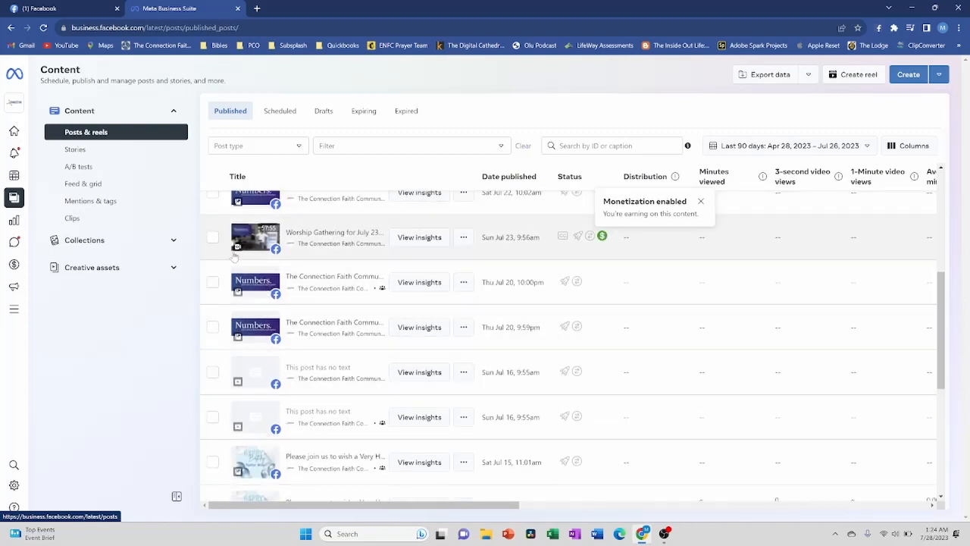
{"action": "left_click", "coordinate": [463, 237]}
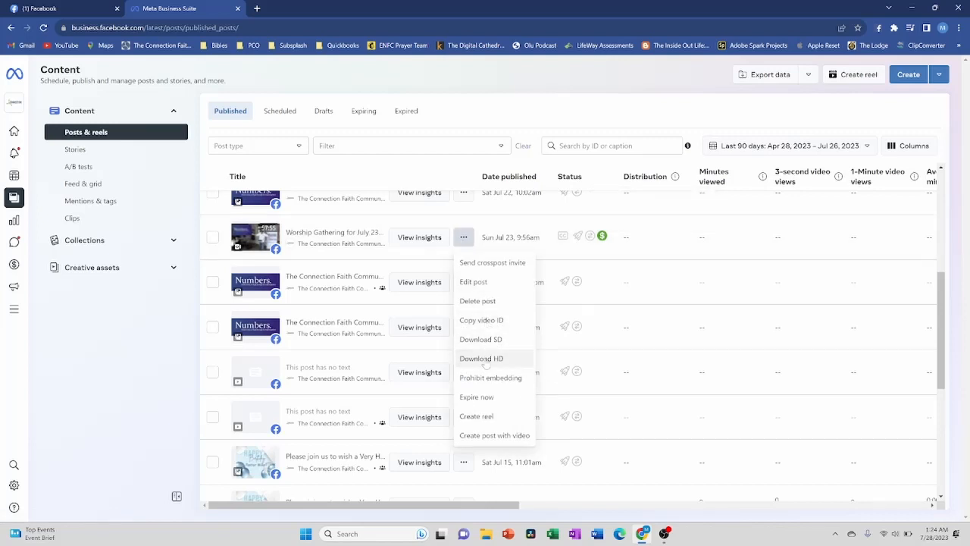
{"action": "left_click", "coordinate": [485, 361]}
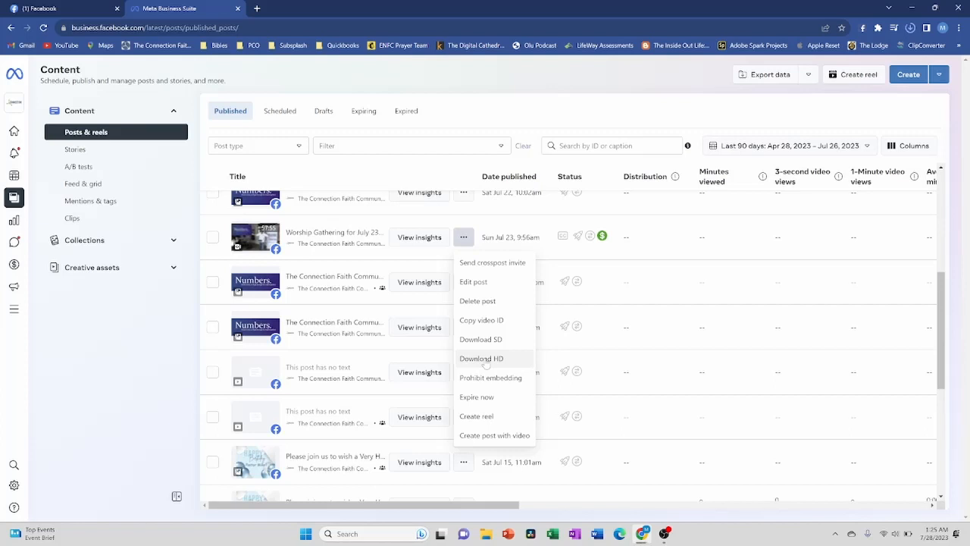
Switch to DaVinci Resolve and open the empty Untitled Project.
{"action": "left_click", "coordinate": [915, 7]}
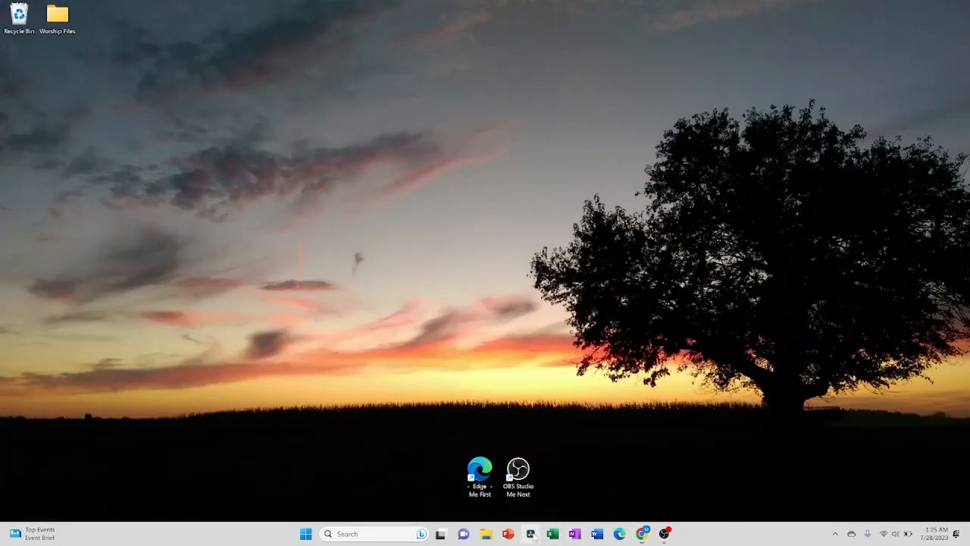
{"action": "left_click", "coordinate": [532, 534]}
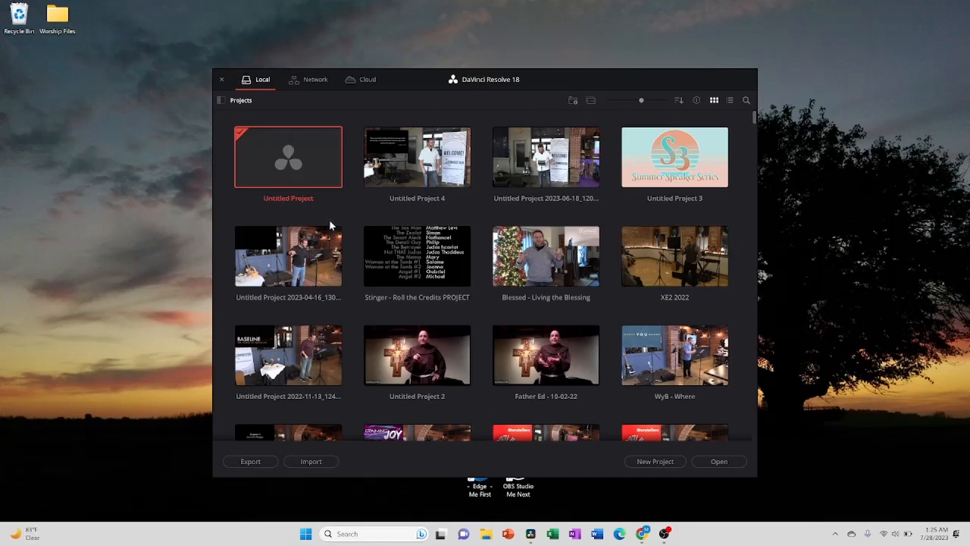
{"action": "double_click", "coordinate": [275, 144]}
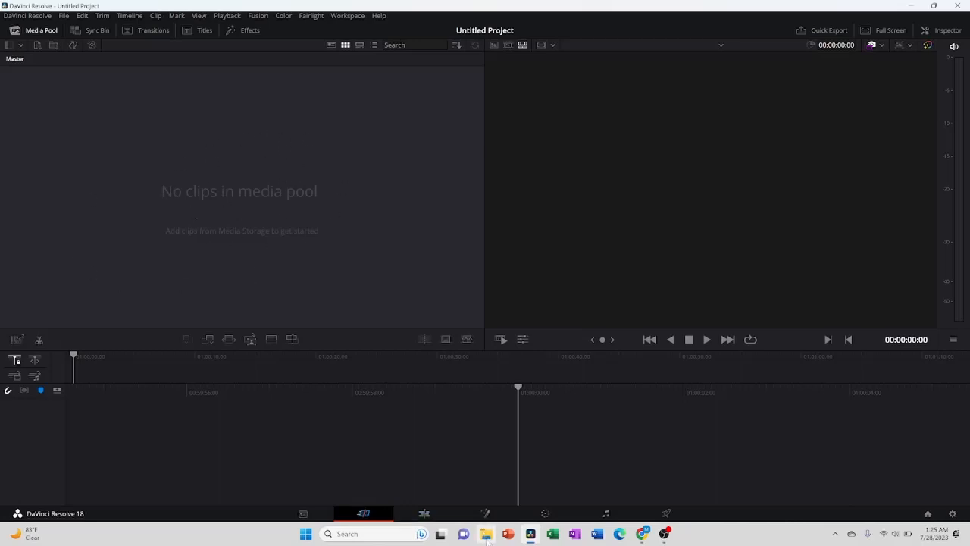
Import today's MP4 from the Downloads folder into the media pool, changing the project frame rate to match the clip.
{"action": "left_click", "coordinate": [488, 538]}
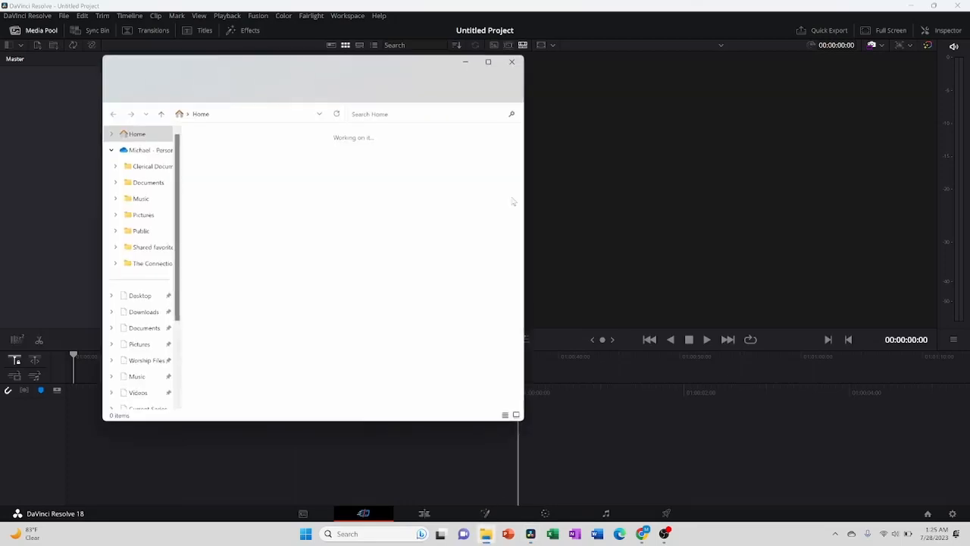
{"action": "left_click_drag", "start_coordinate": [279, 68], "coordinate": [613, 55]}
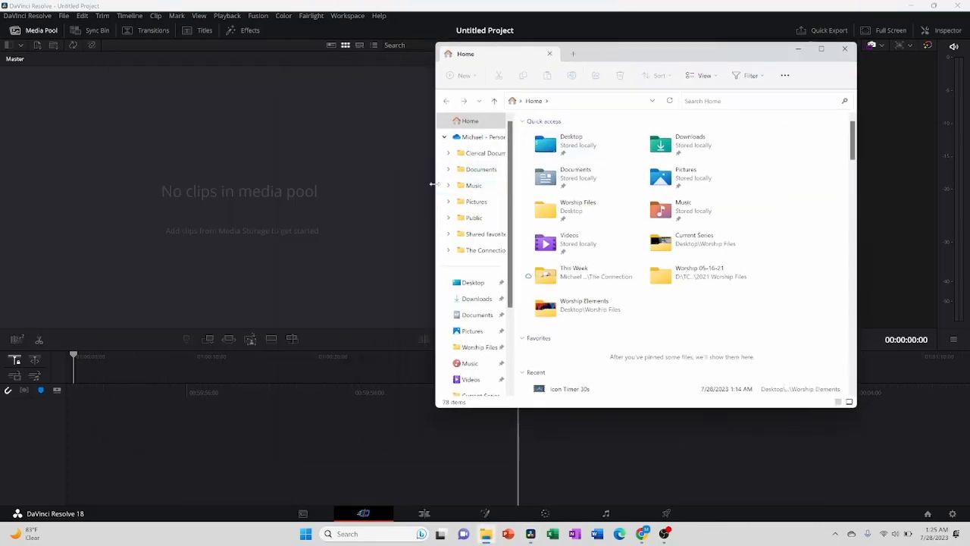
{"action": "left_click", "coordinate": [478, 300]}
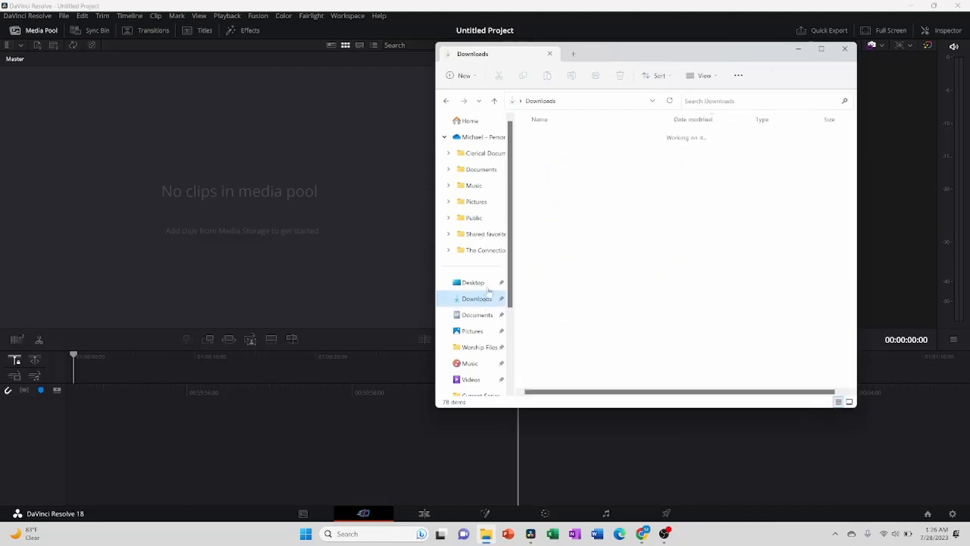
{"action": "left_click_drag", "start_coordinate": [551, 150], "coordinate": [79, 131]}
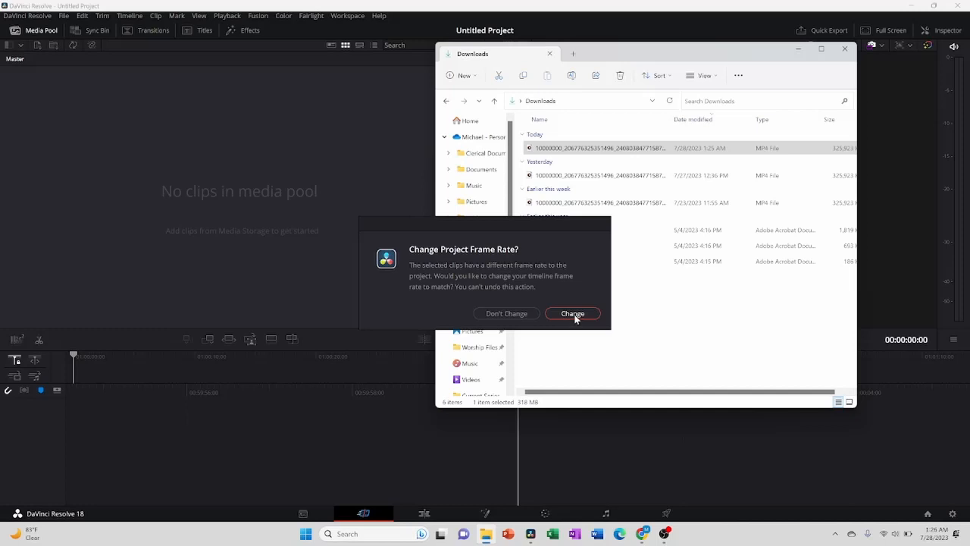
{"action": "left_click", "coordinate": [573, 313]}
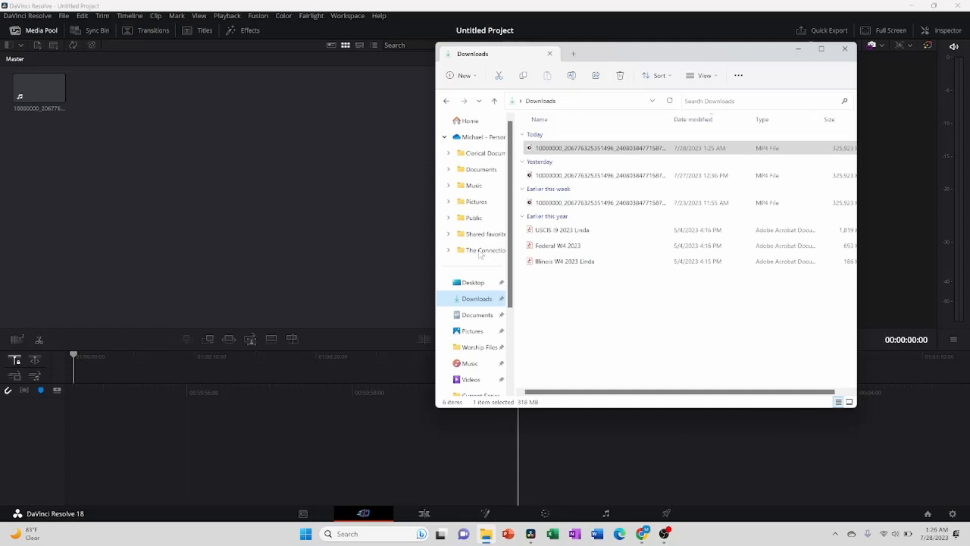
Import "Numbers - Main Image" into the media pool from The Connection > Worship > 2023 Series > 07-23 - Numbers.
{"action": "left_click", "coordinate": [481, 252]}
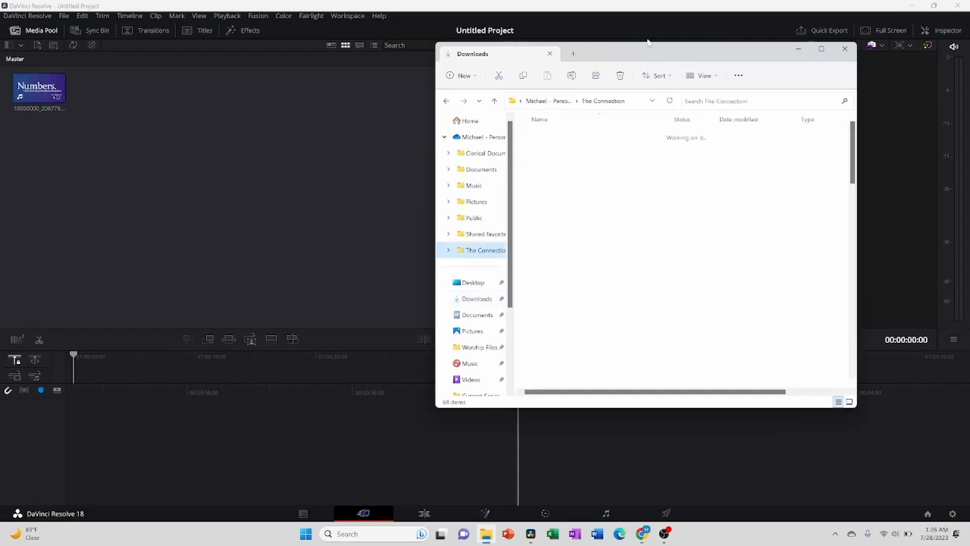
{"action": "scroll", "coordinate": [598, 240], "scroll_direction": "down", "scroll_amount": 5}
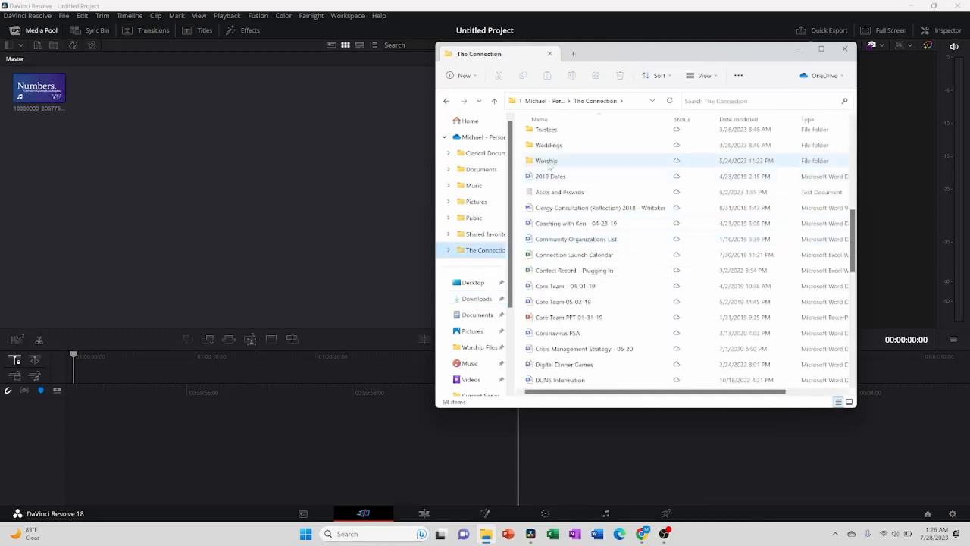
{"action": "double_click", "coordinate": [552, 161]}
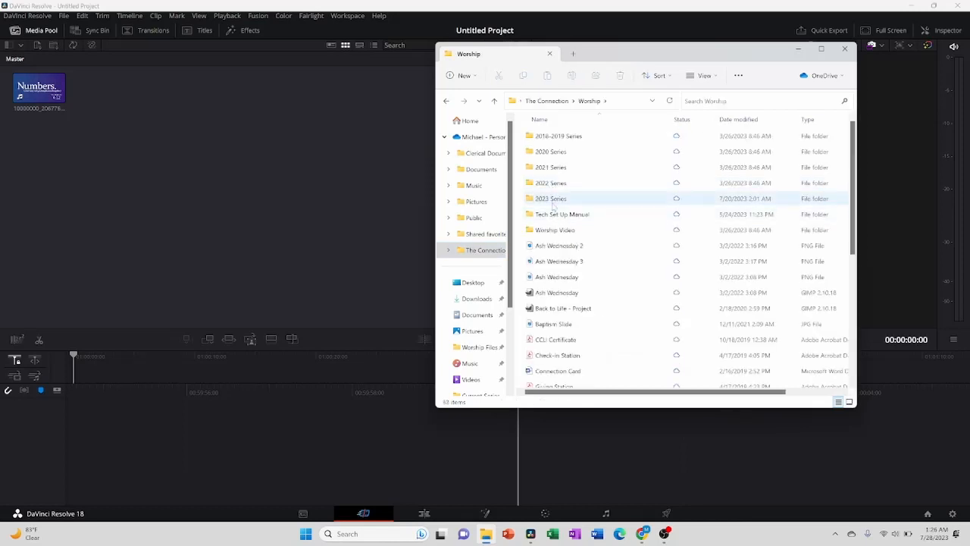
{"action": "double_click", "coordinate": [553, 203]}
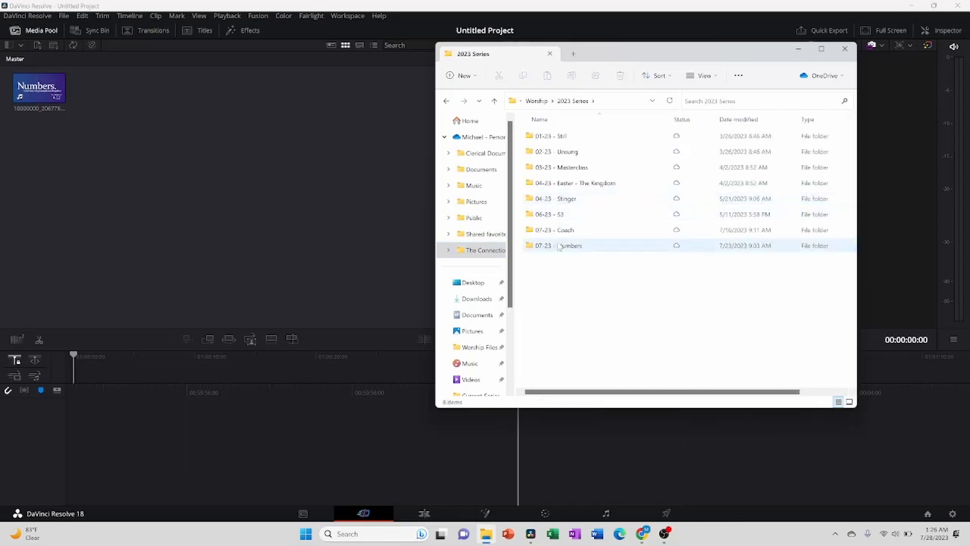
{"action": "left_click", "coordinate": [558, 246]}
{"action": "double_click", "coordinate": [559, 247]}
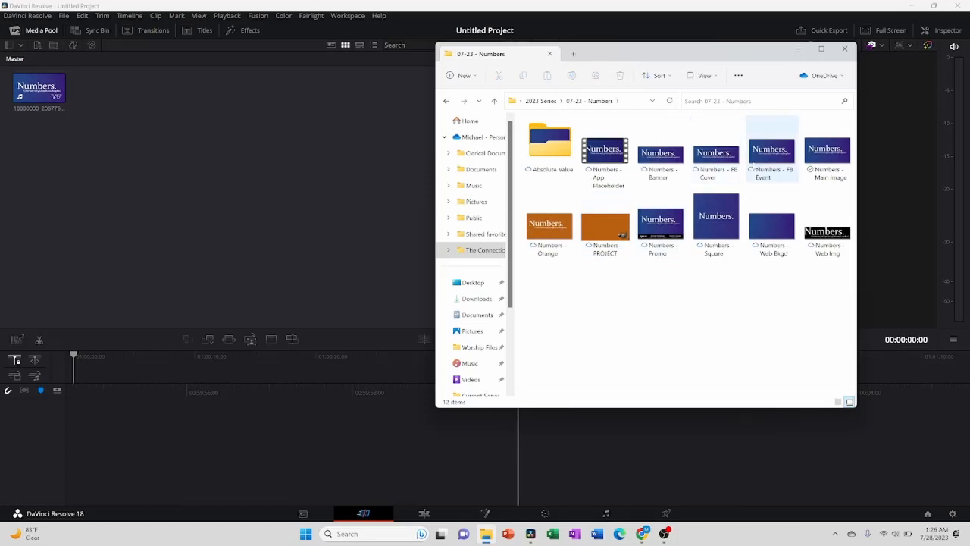
{"action": "left_click_drag", "start_coordinate": [827, 157], "coordinate": [122, 162]}
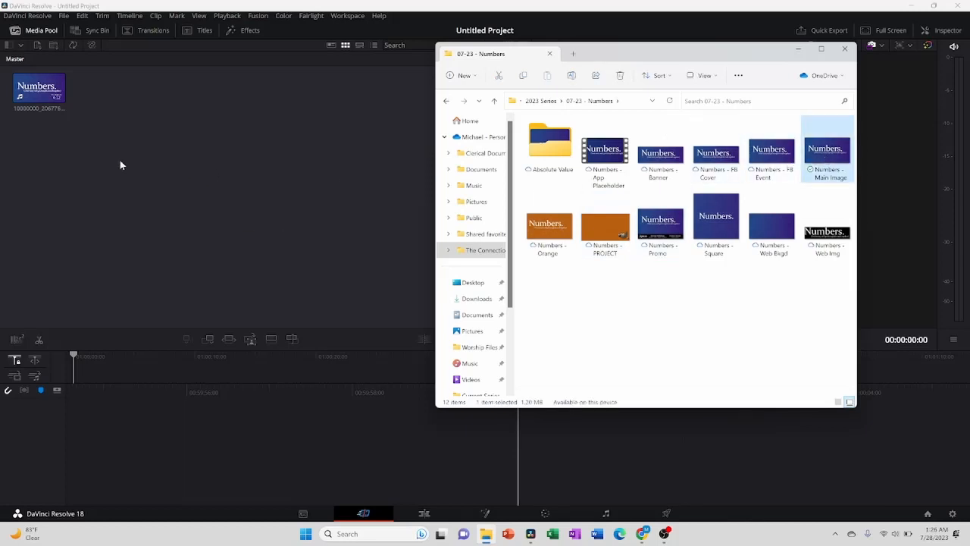
{"action": "left_click", "coordinate": [799, 50]}
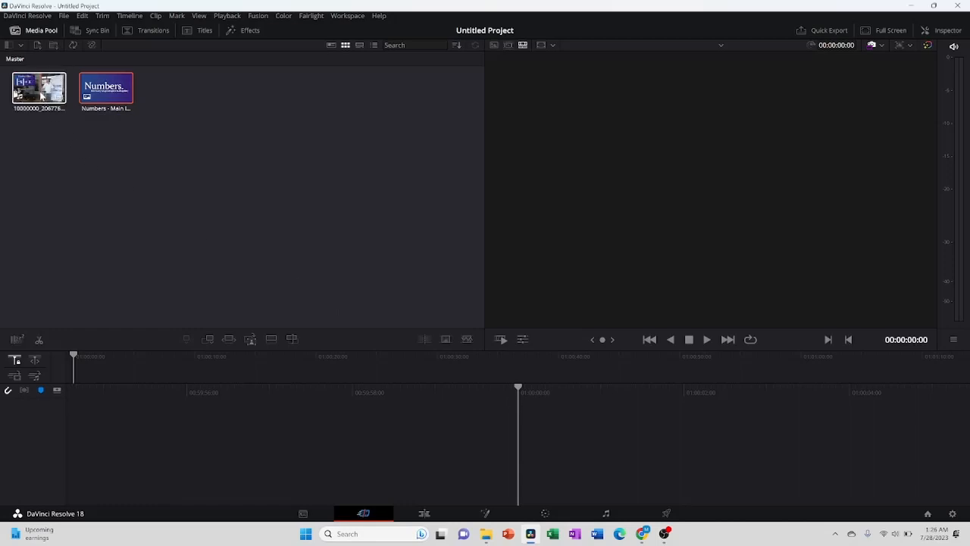
Create a new timeline from the imported worship video, keeping the name Timeline 1 and the default settings.
{"action": "right_click", "coordinate": [40, 93]}
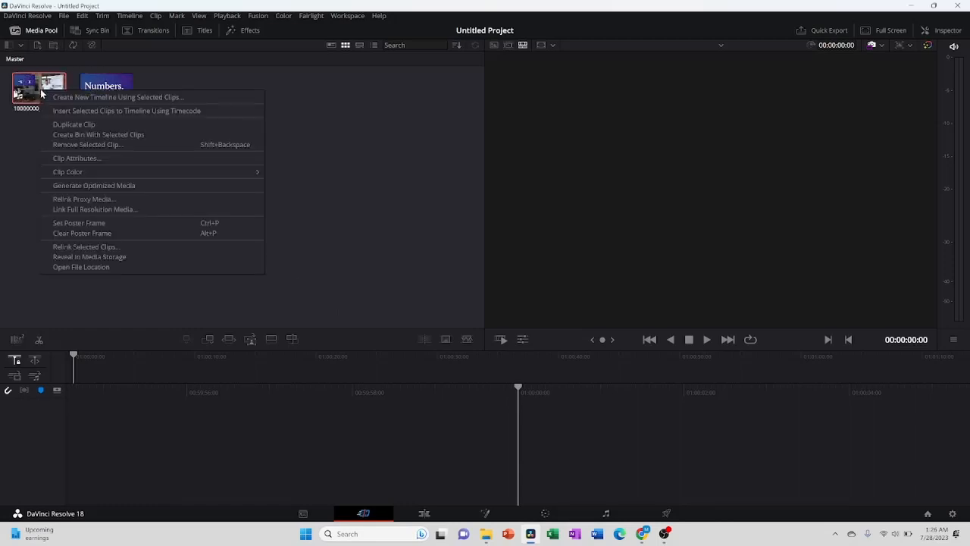
{"action": "left_click", "coordinate": [91, 97]}
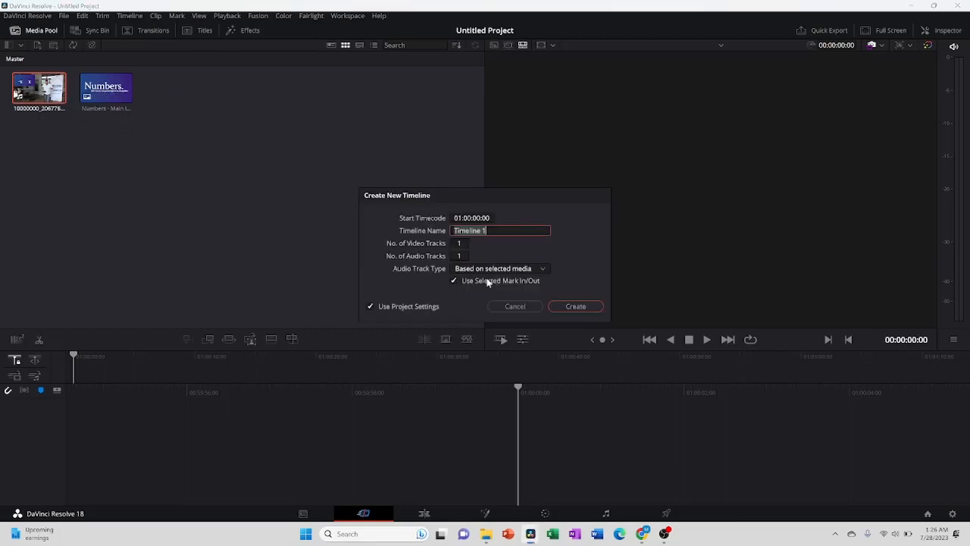
{"action": "left_click", "coordinate": [576, 307]}
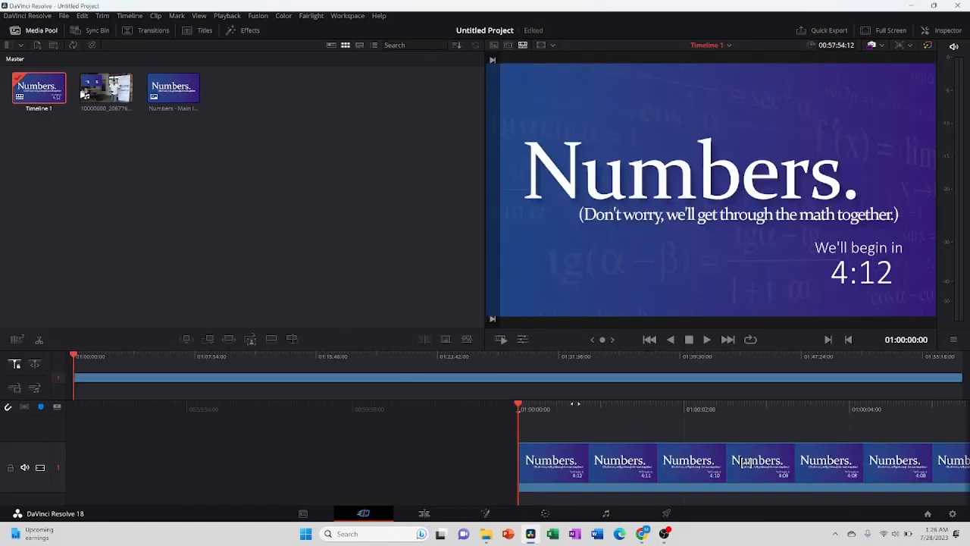
Switch to the Edit page and increase the height of the Audio 1 track.
{"action": "left_click", "coordinate": [424, 514]}
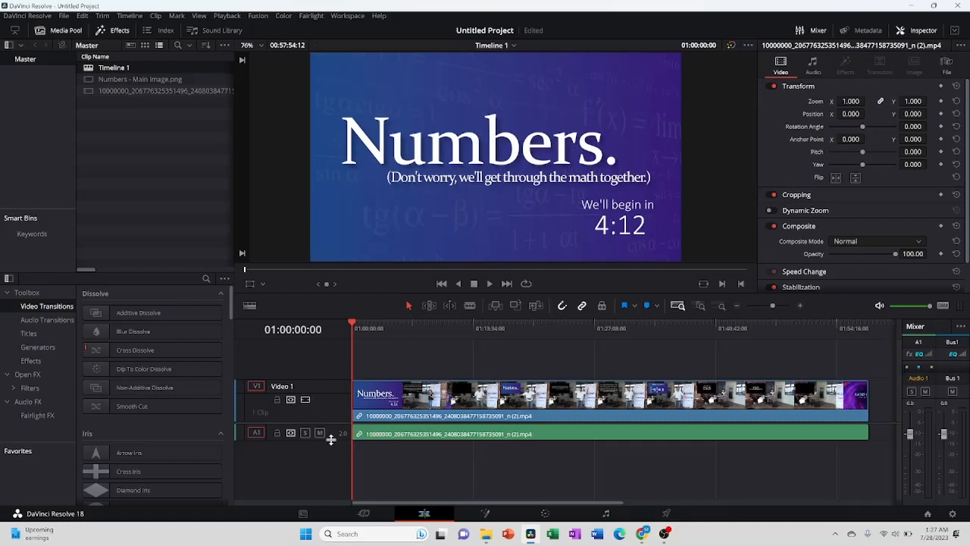
{"action": "left_click_drag", "start_coordinate": [331, 440], "coordinate": [331, 479]}
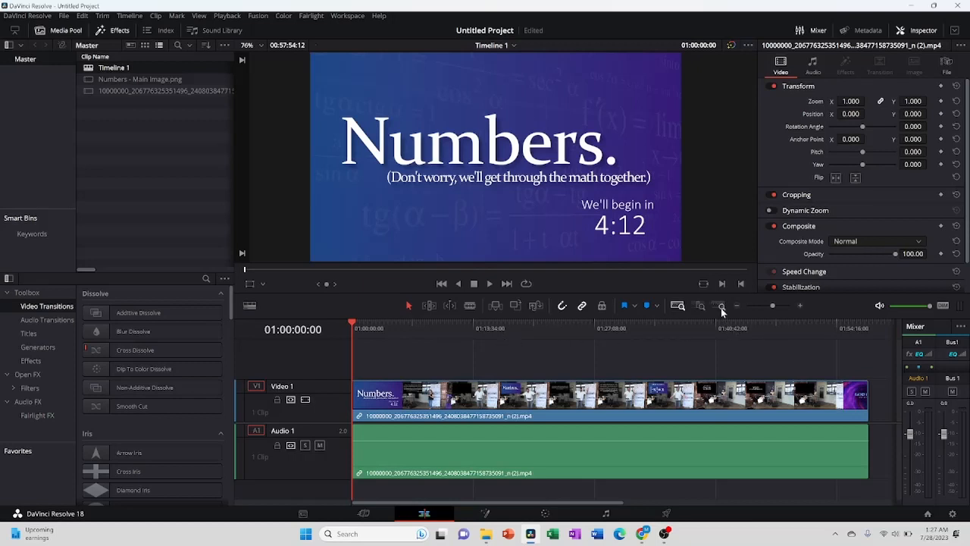
Place the playhead at 01:00:16:25 and scale the timeline to examine the audio waveform across the video's opening minutes.
{"action": "left_click", "coordinate": [799, 306]}
{"action": "left_click", "coordinate": [673, 324]}
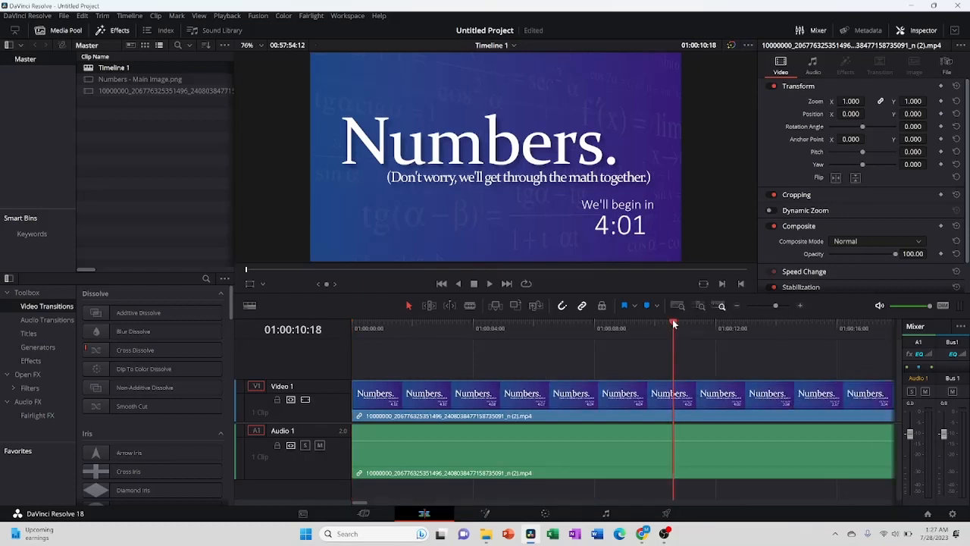
{"action": "left_click", "coordinate": [819, 323]}
{"action": "left_click", "coordinate": [862, 322]}
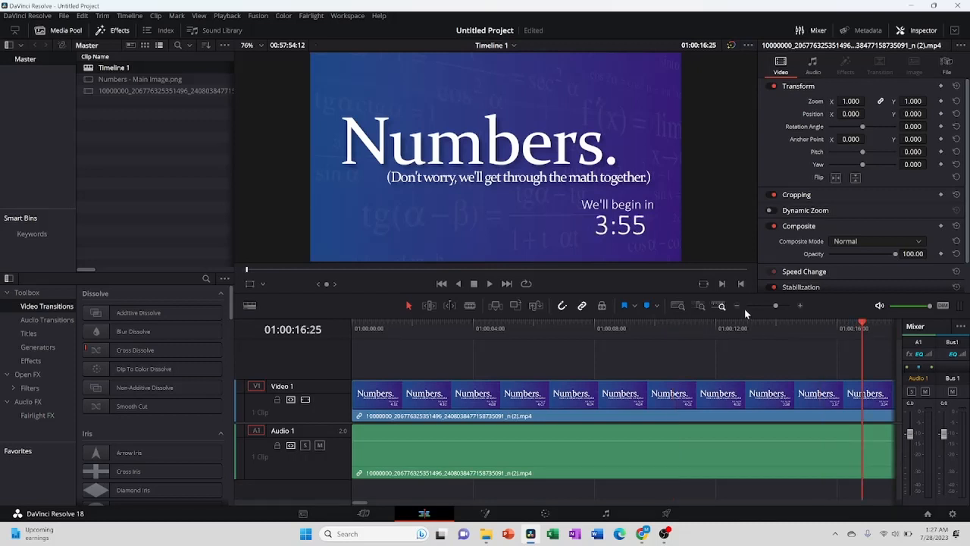
{"action": "left_click", "coordinate": [738, 307]}
{"action": "left_click", "coordinate": [738, 306]}
{"action": "left_click", "coordinate": [737, 307]}
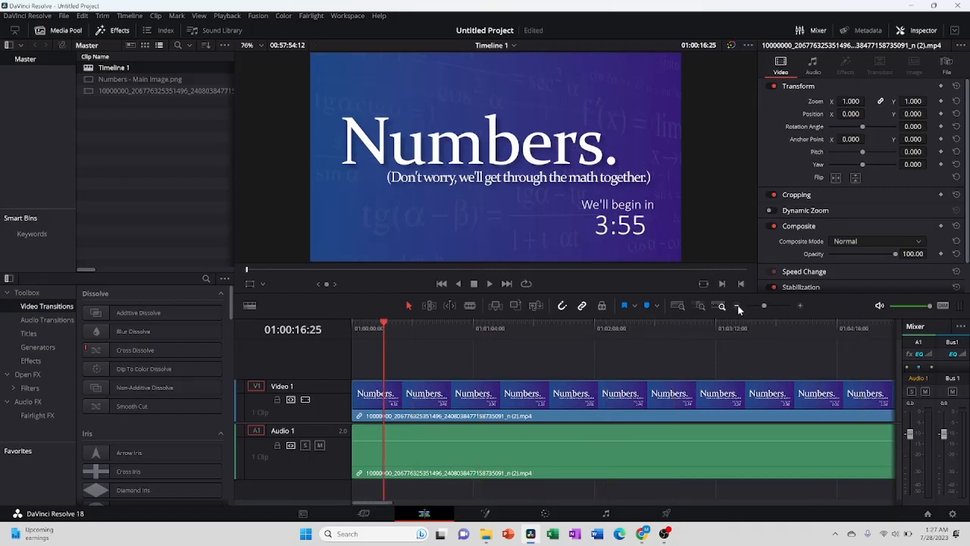
{"action": "left_click", "coordinate": [738, 306]}
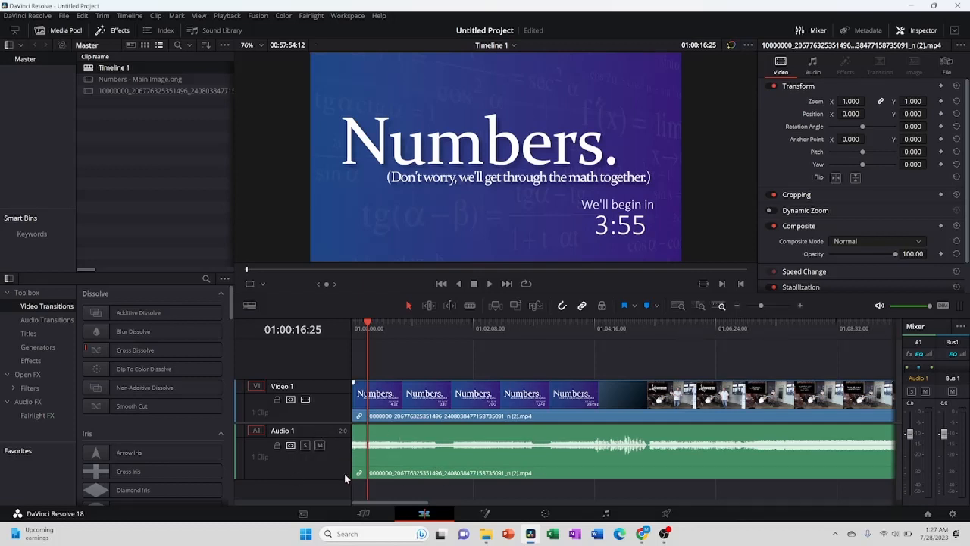
Place the playhead at 01:15:51:14 and raise the volume level of the worship clip's audio on Audio 1.
{"action": "left_click_drag", "start_coordinate": [337, 479], "coordinate": [336, 483]}
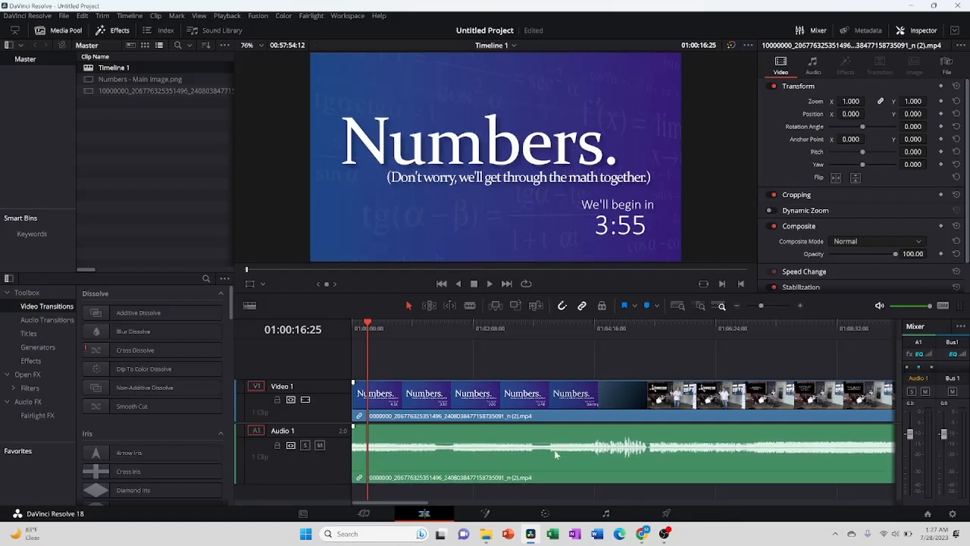
{"action": "left_click", "coordinate": [736, 307]}
{"action": "left_click", "coordinate": [735, 307]}
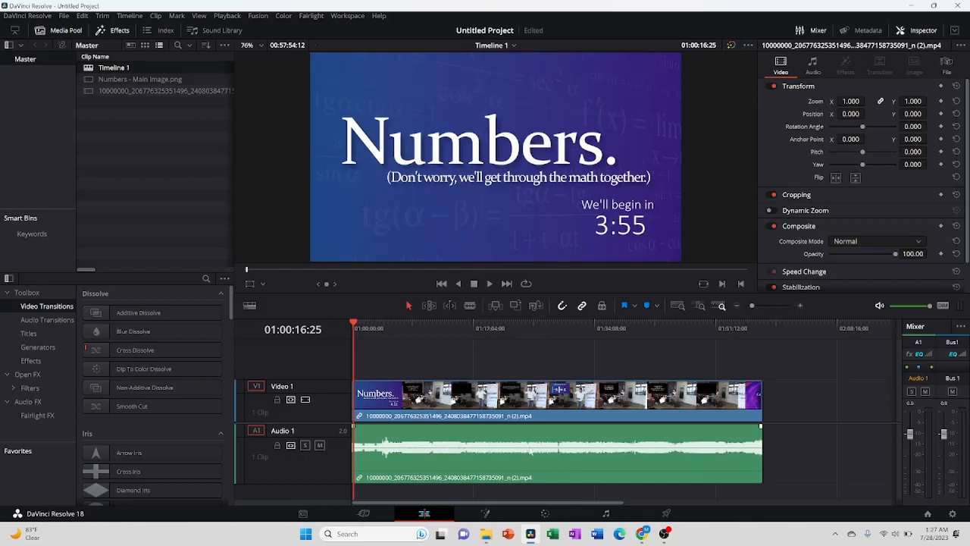
{"action": "left_click", "coordinate": [465, 328]}
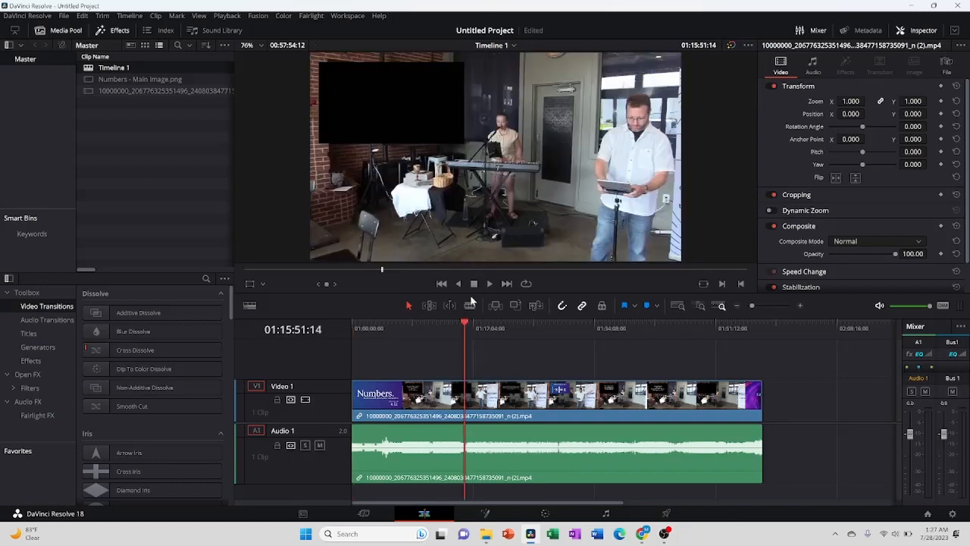
{"action": "left_click", "coordinate": [801, 305]}
{"action": "left_click", "coordinate": [801, 306]}
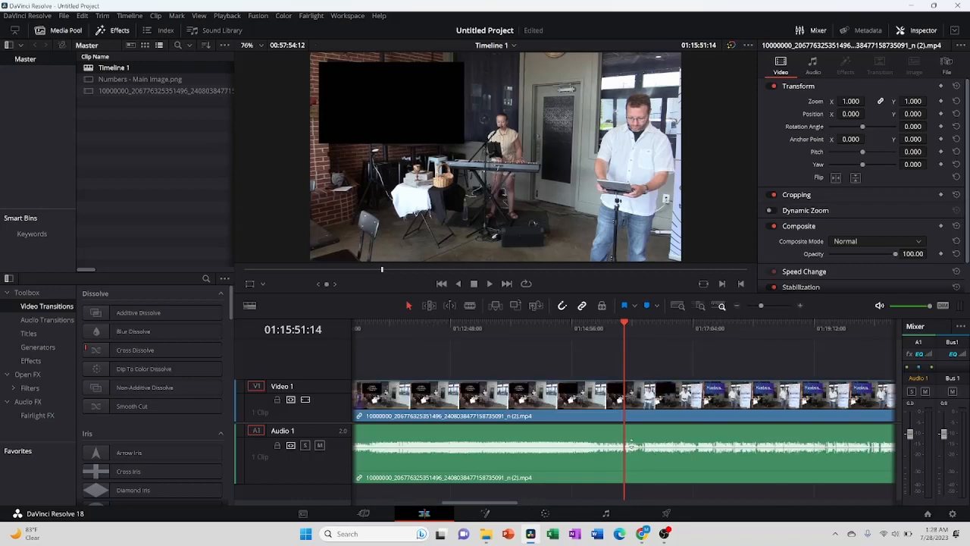
{"action": "left_click_drag", "start_coordinate": [630, 444], "coordinate": [630, 436]}
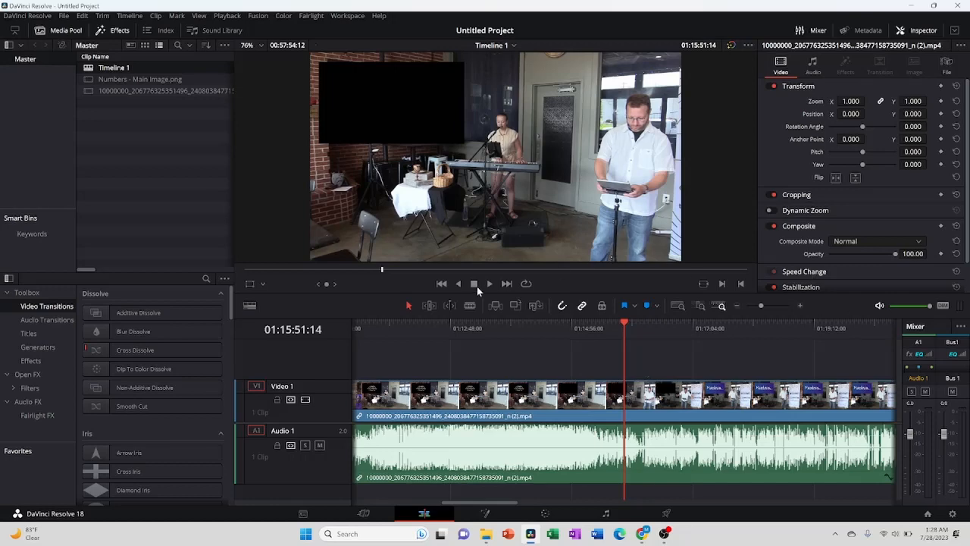
Play the moment around 01:16:10:23 where the speaker begins and place the playhead at 01:16:10:00.
{"action": "left_click", "coordinate": [642, 326]}
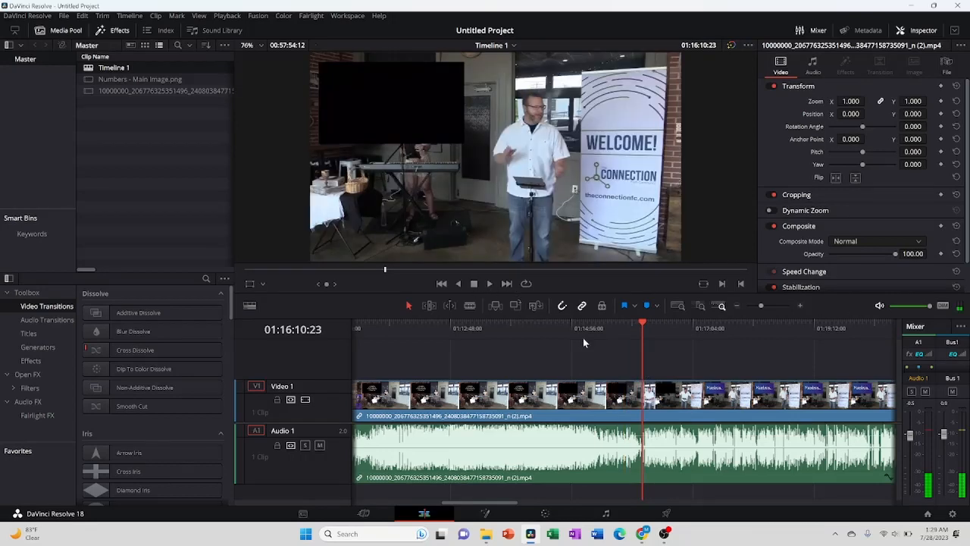
{"action": "left_click", "coordinate": [800, 306]}
{"action": "left_click", "coordinate": [800, 305]}
{"action": "left_click", "coordinate": [800, 306]}
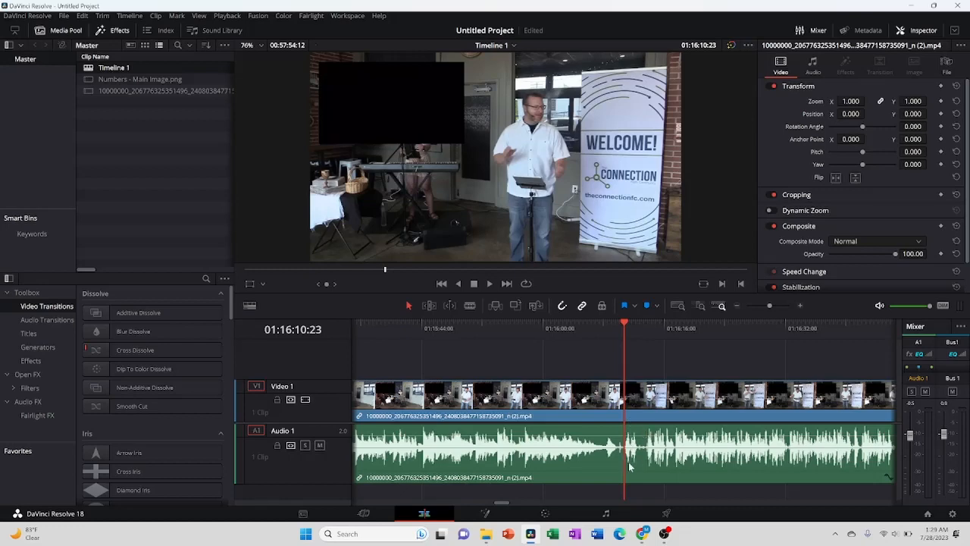
{"action": "key", "text": "space"}
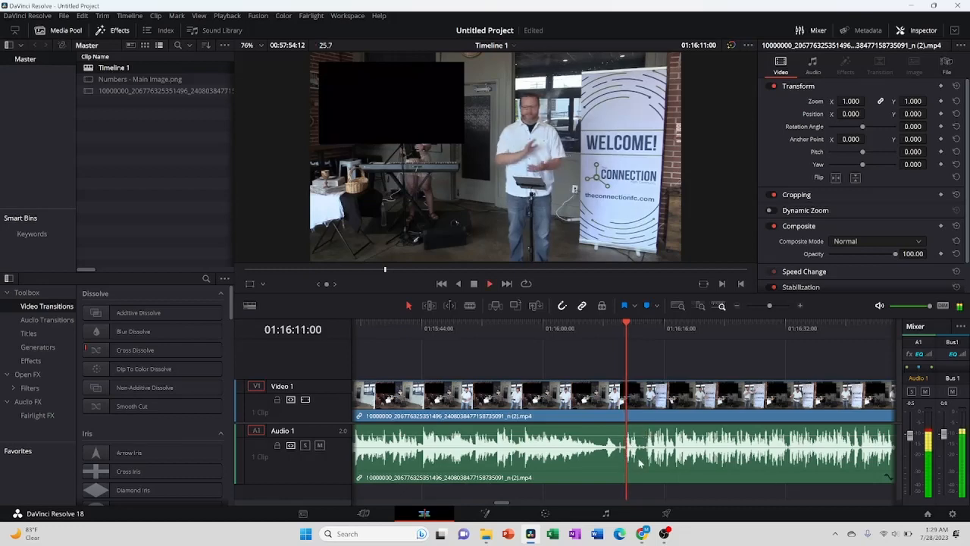
{"action": "key", "text": "space"}
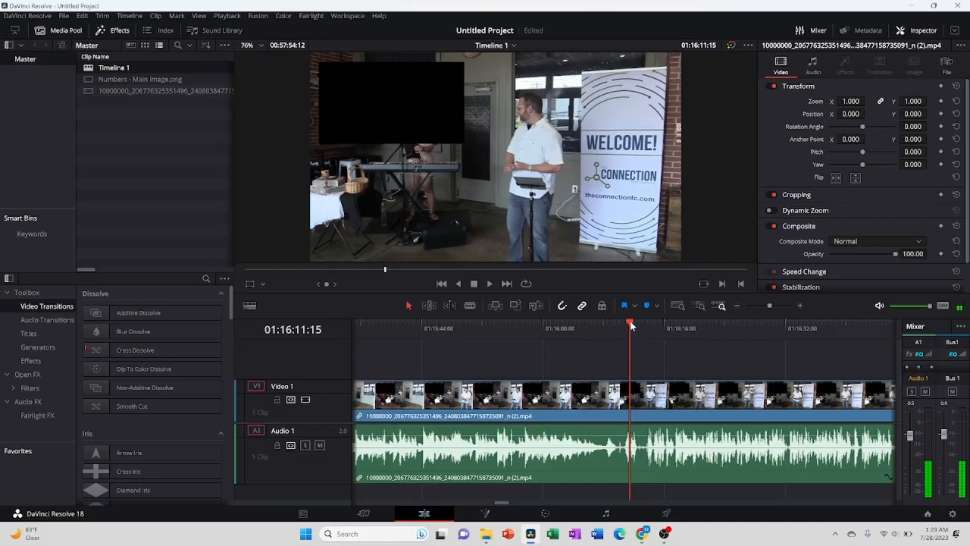
{"action": "left_click_drag", "start_coordinate": [630, 325], "coordinate": [618, 323]}
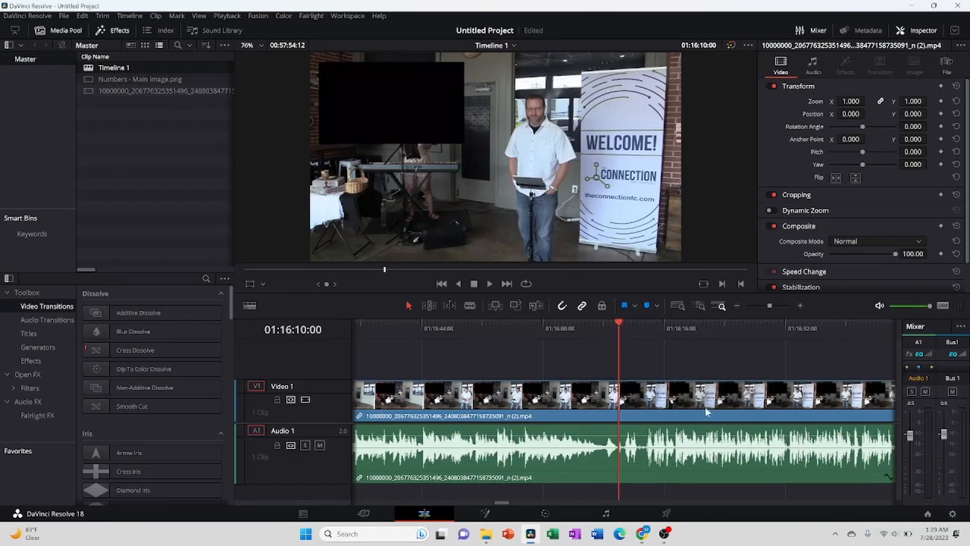
Split the worship clip at 01:16:10:00 and delete the part before the cut, closing the gap.
{"action": "left_click", "coordinate": [470, 306]}
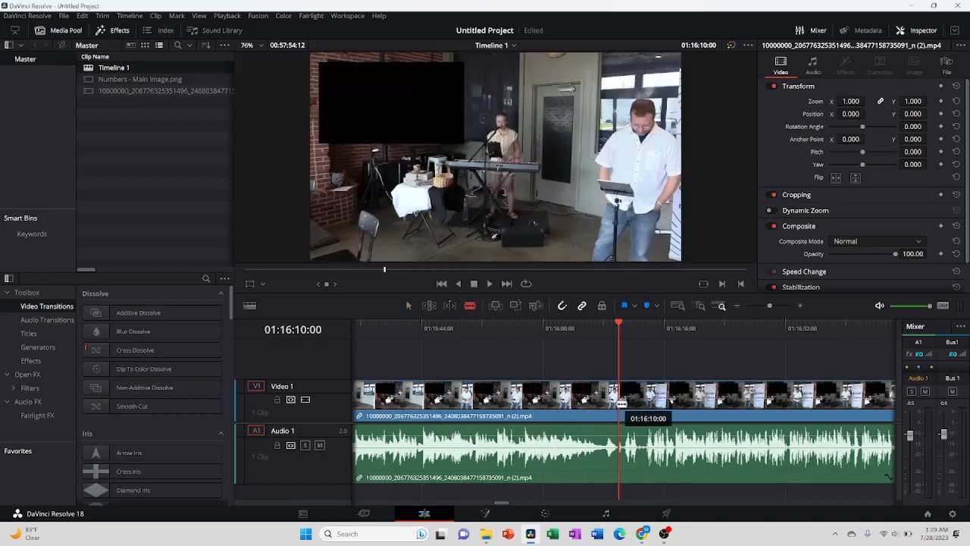
{"action": "left_click", "coordinate": [622, 404]}
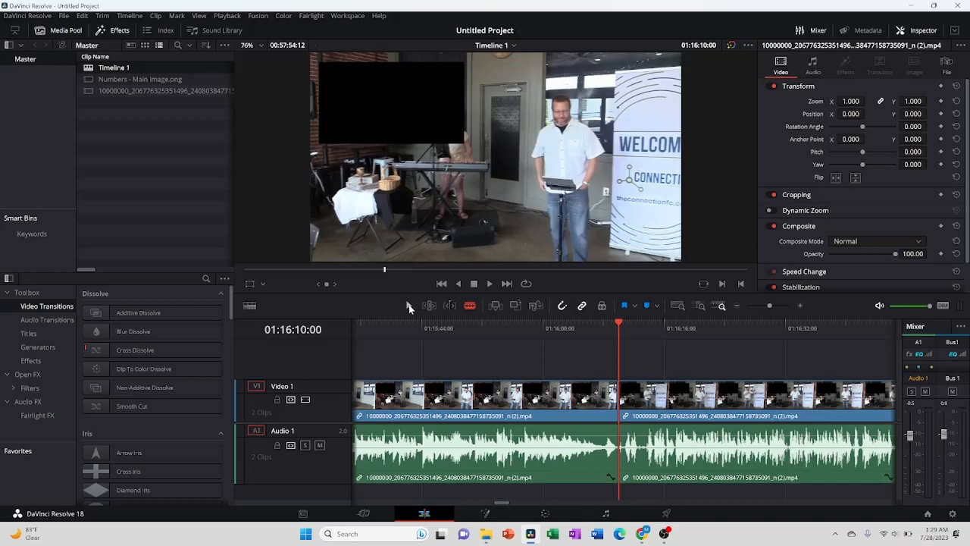
{"action": "left_click", "coordinate": [408, 305]}
{"action": "left_click", "coordinate": [493, 387]}
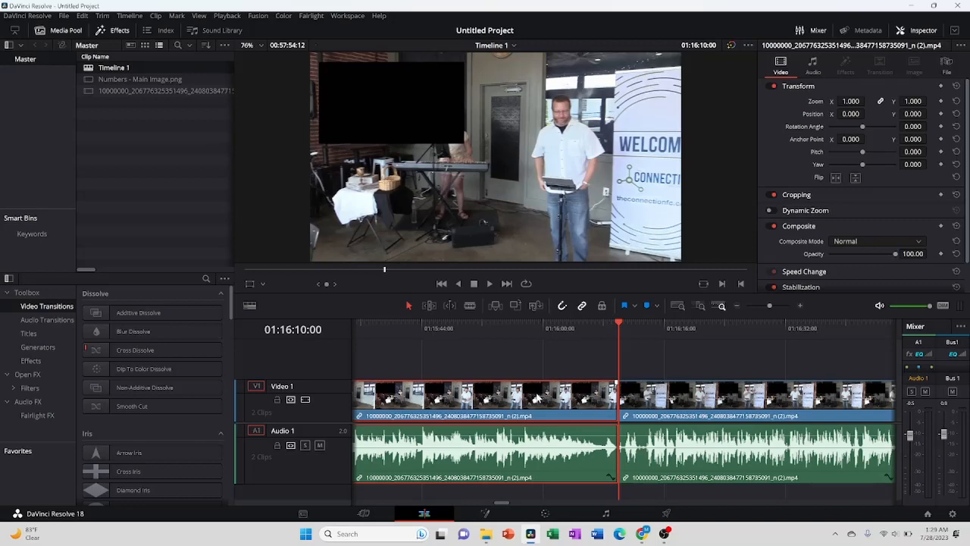
{"action": "key", "text": "Delete"}
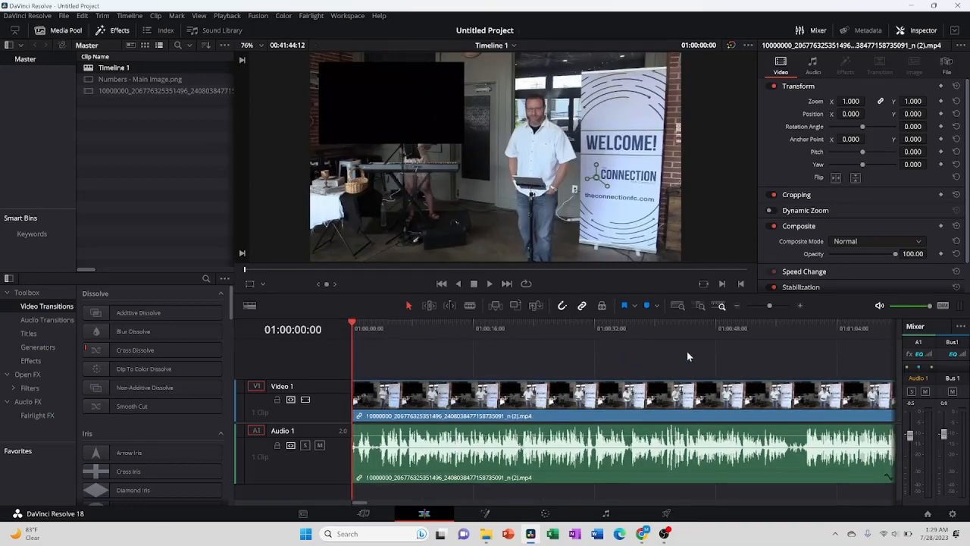
Find the end of the message by playing around 01:23:18:24 and place the playhead at 01:23:19:27.
{"action": "left_click", "coordinate": [678, 305]}
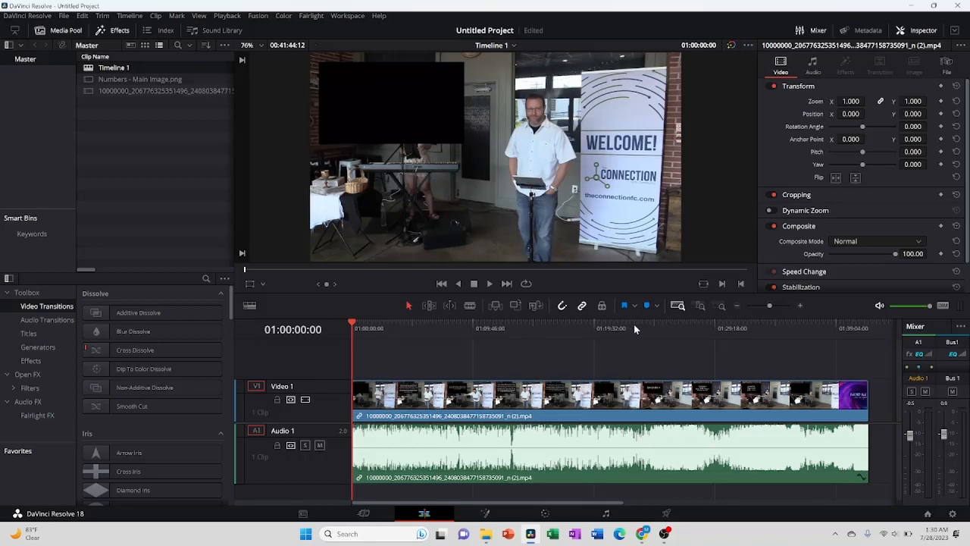
{"action": "left_click_drag", "start_coordinate": [634, 324], "coordinate": [640, 325]}
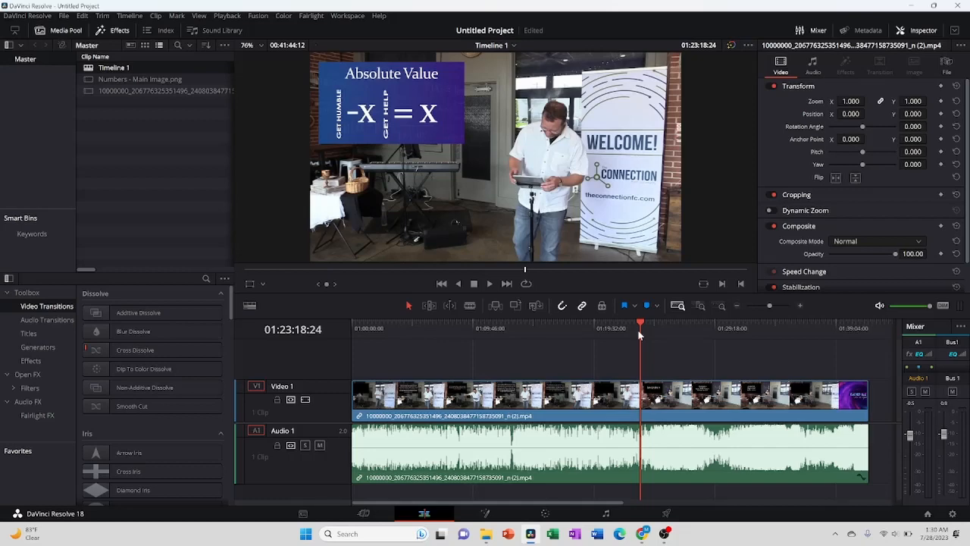
{"action": "key", "text": "space"}
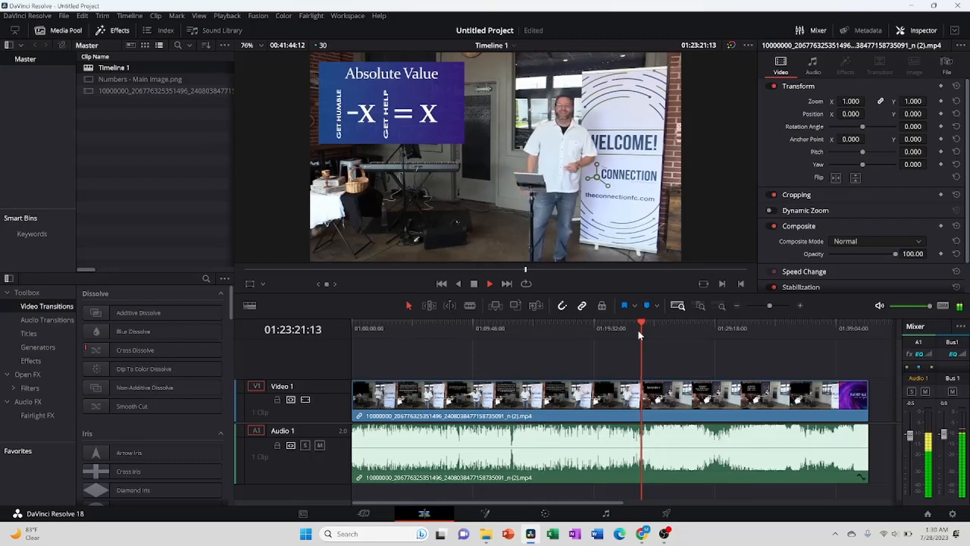
{"action": "key", "text": "space"}
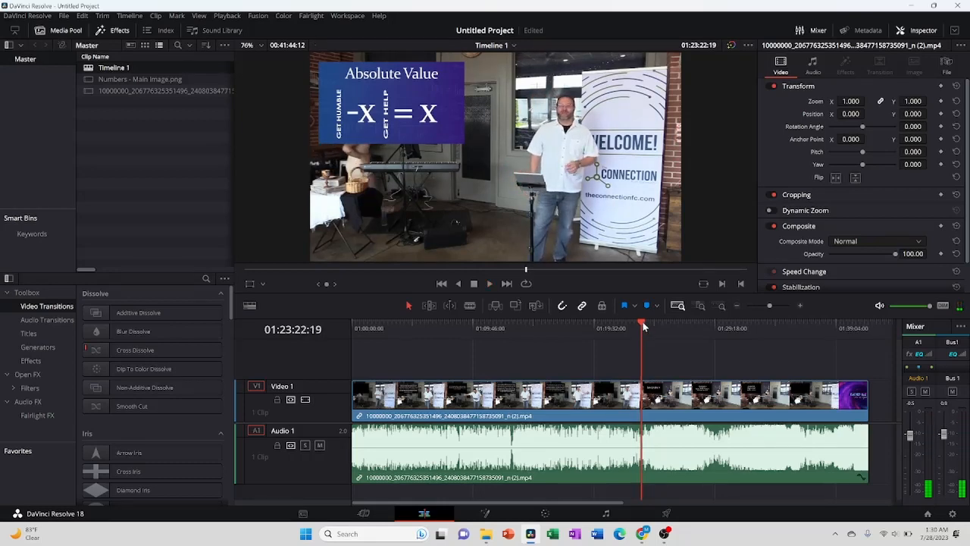
{"action": "left_click_drag", "start_coordinate": [638, 326], "coordinate": [639, 325]}
{"action": "key", "text": "space"}
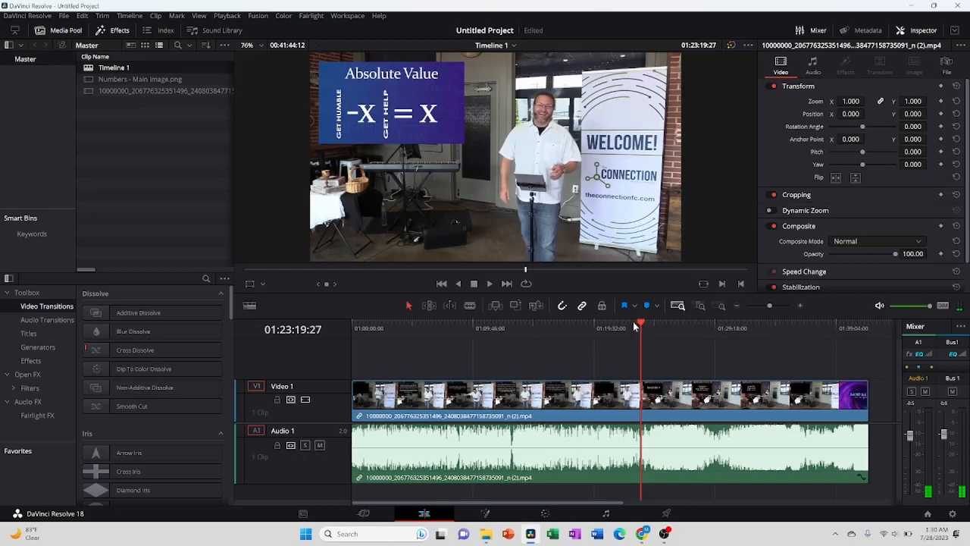
Split the worship clip at 01:23:19:27 and delete everything after the cut.
{"action": "left_click", "coordinate": [719, 307]}
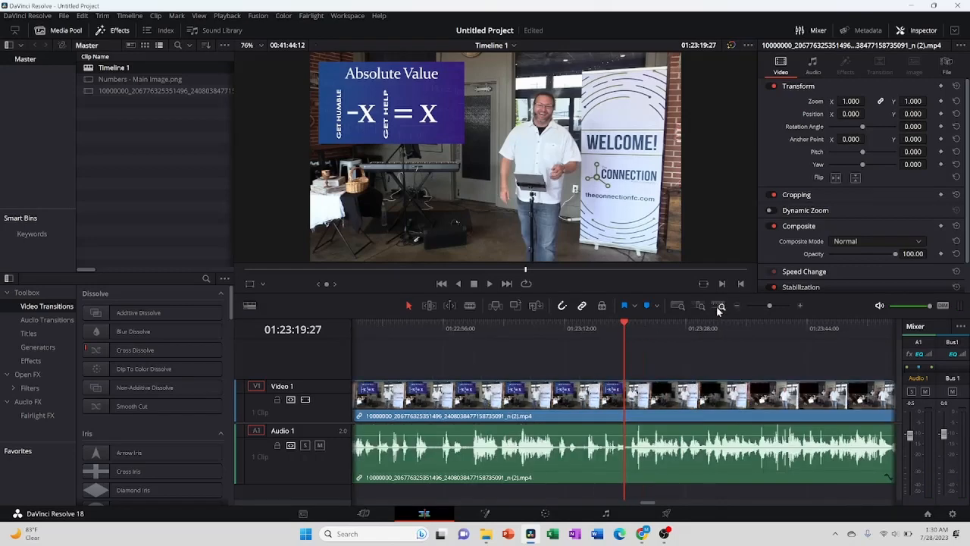
{"action": "left_click", "coordinate": [469, 306]}
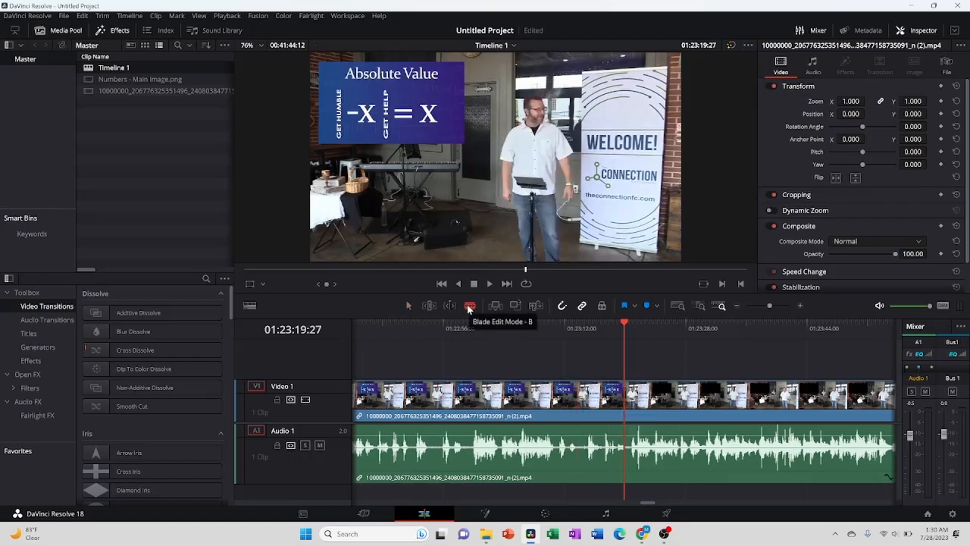
{"action": "left_click", "coordinate": [626, 396]}
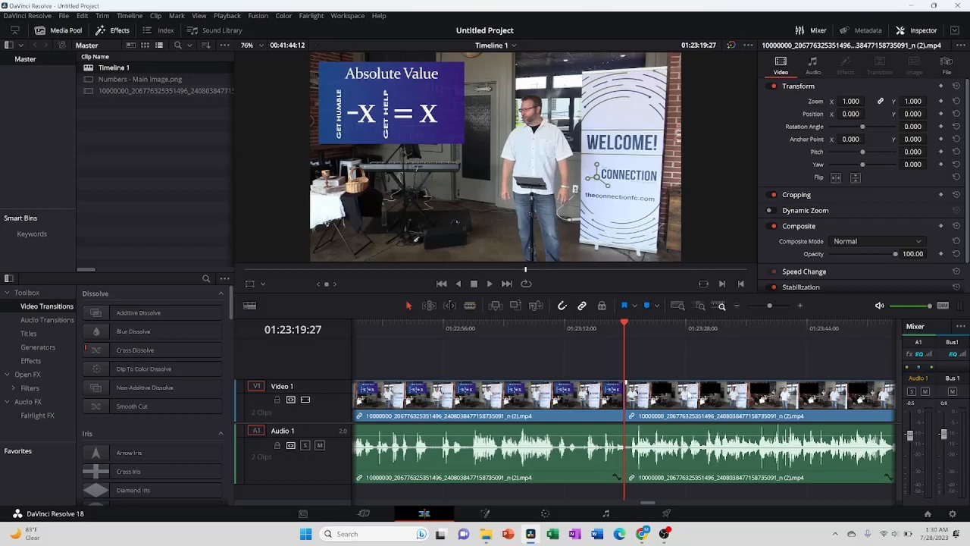
{"action": "left_click", "coordinate": [758, 395]}
{"action": "key", "text": "Delete"}
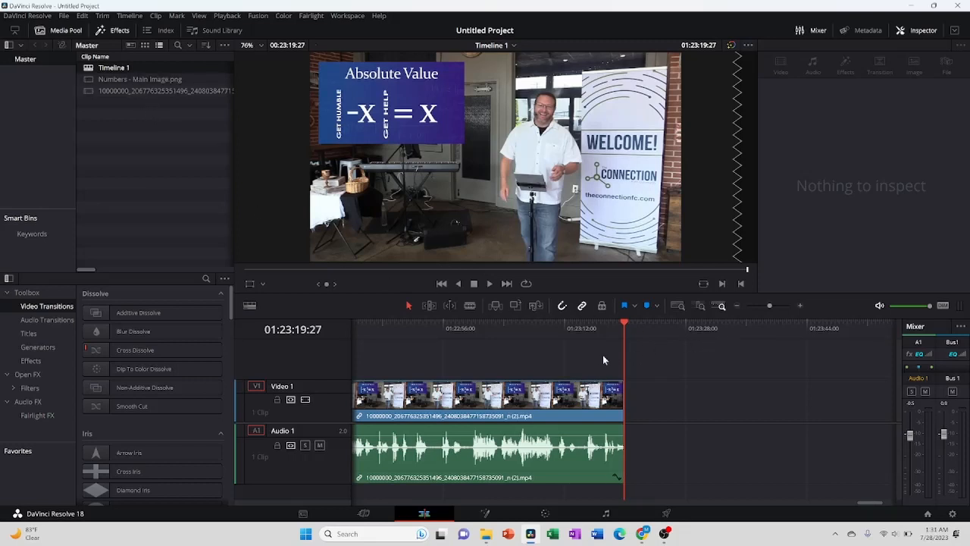
Add "Numbers - Main Image.png" directly after the worship clip on Video 1 and shorten it to 3 seconds.
{"action": "left_click_drag", "start_coordinate": [118, 85], "coordinate": [631, 406]}
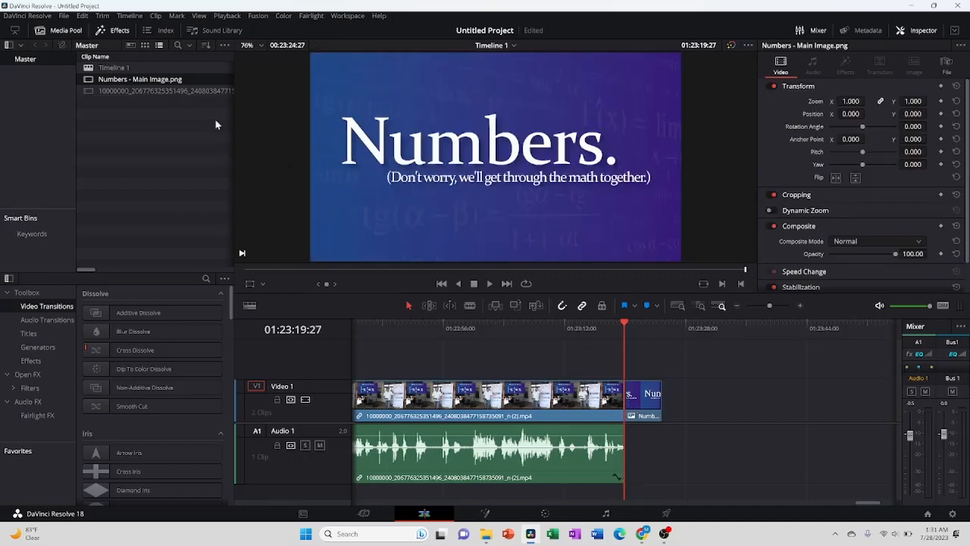
{"action": "left_click", "coordinate": [657, 403]}
{"action": "left_click", "coordinate": [650, 385]}
{"action": "left_click_drag", "start_coordinate": [656, 400], "coordinate": [658, 400]}
{"action": "mouse_move", "coordinate": [658, 396]}
{"action": "left_mouse_down"}
{"action": "mouse_move", "coordinate": [636, 389]}
{"action": "mouse_move", "coordinate": [643, 388]}
{"action": "left_mouse_up"}
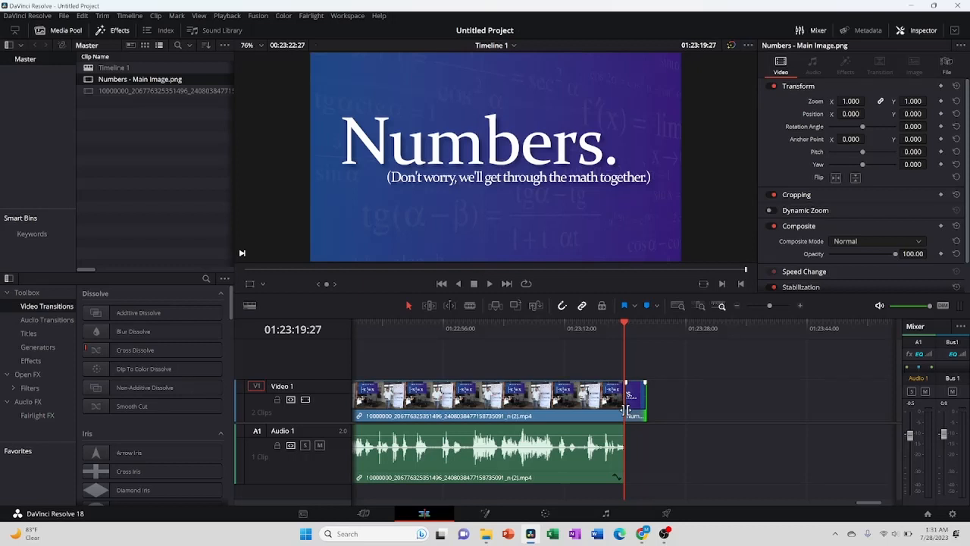
Add short fades to the end of the worship video clip and the start of the Numbers image, and save the project.
{"action": "left_click", "coordinate": [800, 305]}
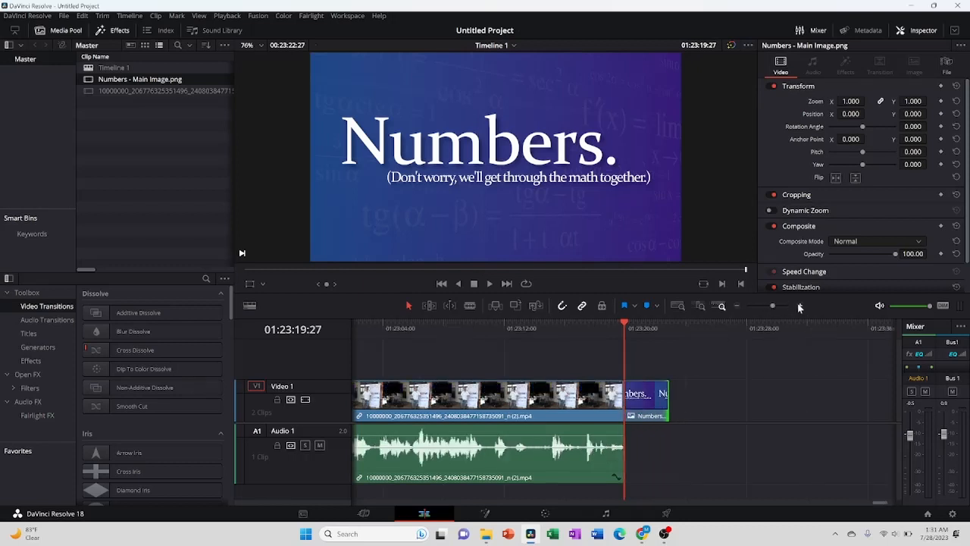
{"action": "left_click", "coordinate": [799, 306]}
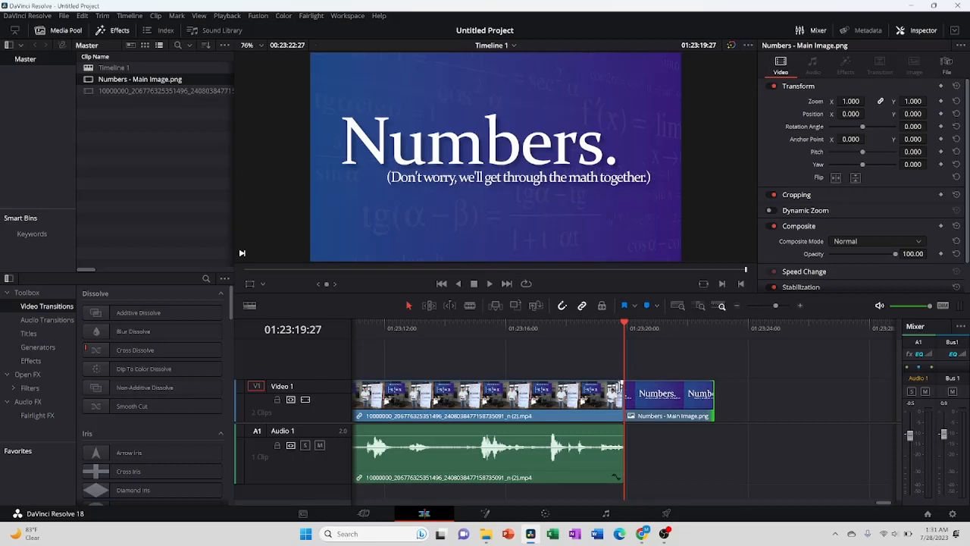
{"action": "left_click_drag", "start_coordinate": [621, 383], "coordinate": [609, 384]}
{"action": "key", "text": "ctrl+s"}
{"action": "left_click_drag", "start_coordinate": [608, 381], "coordinate": [643, 382]}
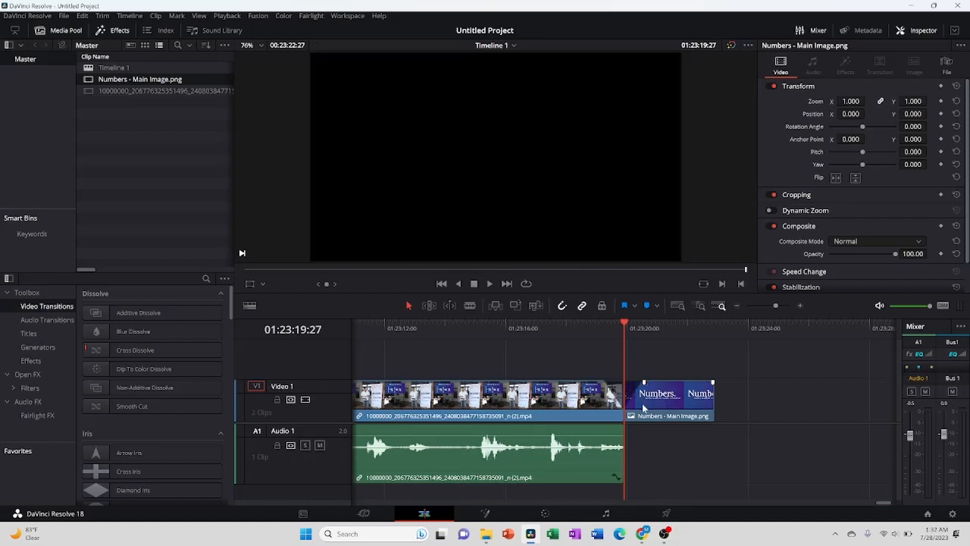
Play the transition from 01:23:18:15 into the Numbers image to check the video fades.
{"action": "left_click", "coordinate": [582, 329]}
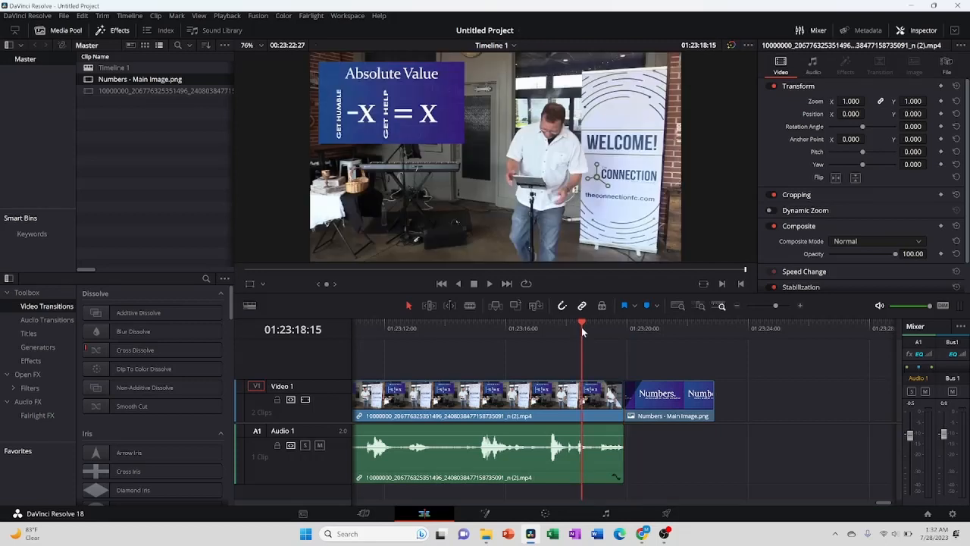
{"action": "key", "text": "space"}
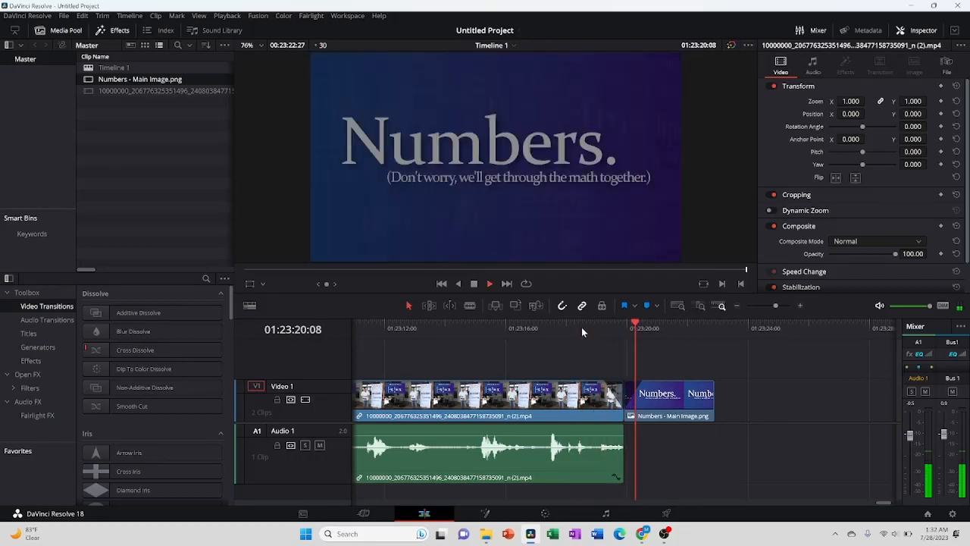
{"action": "key", "text": "space"}
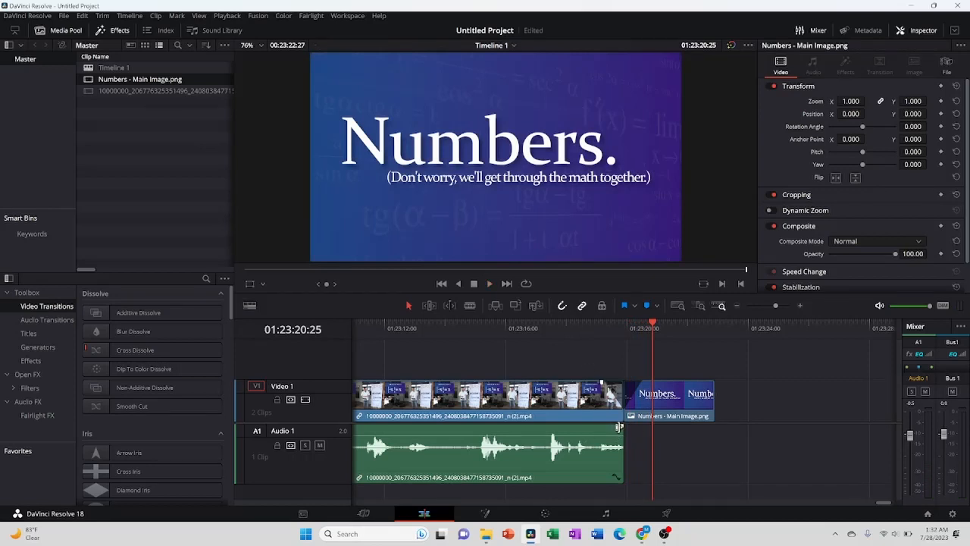
Add a fade-out of about 1.5 seconds to the end of the worship clip's audio and play the ending to check it.
{"action": "left_click_drag", "start_coordinate": [622, 426], "coordinate": [576, 426]}
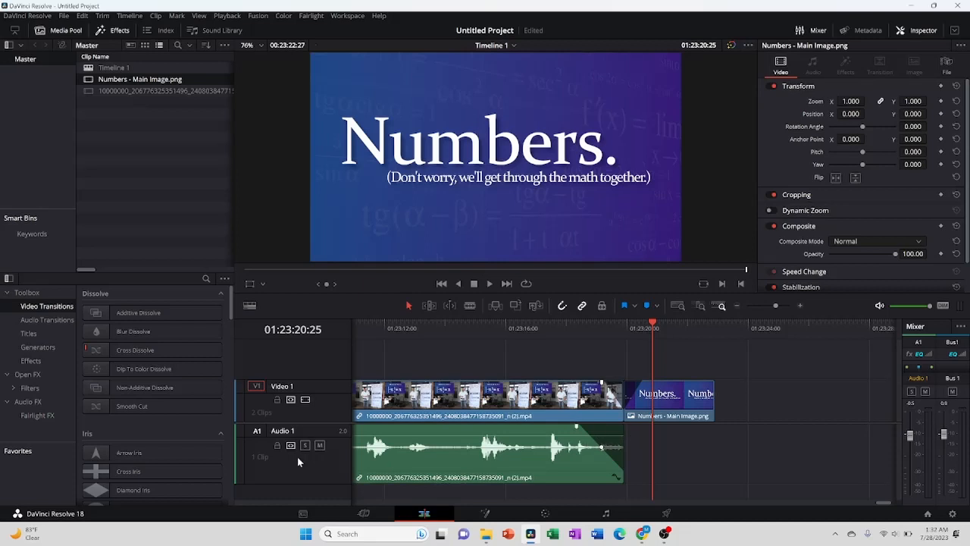
{"action": "left_click", "coordinate": [517, 331]}
{"action": "key", "text": "space"}
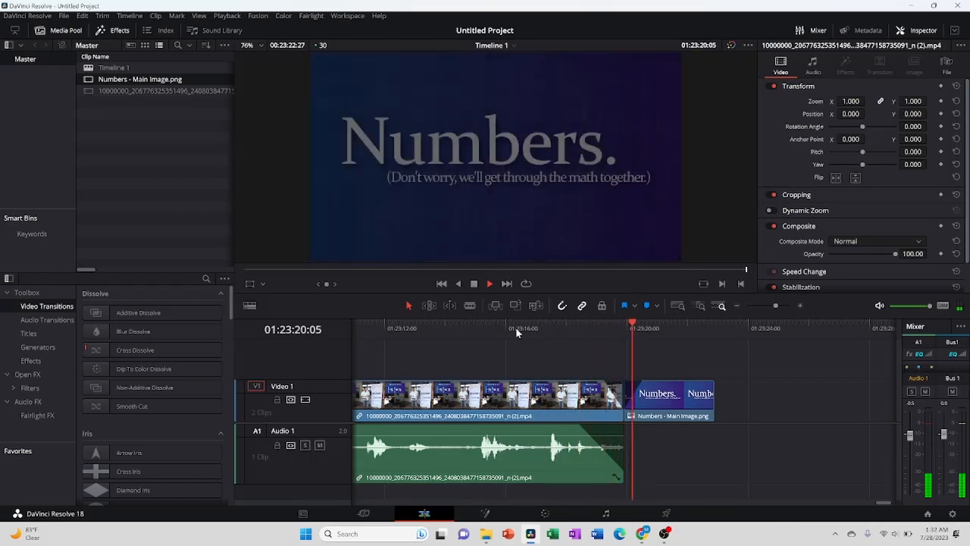
{"action": "key", "text": "space"}
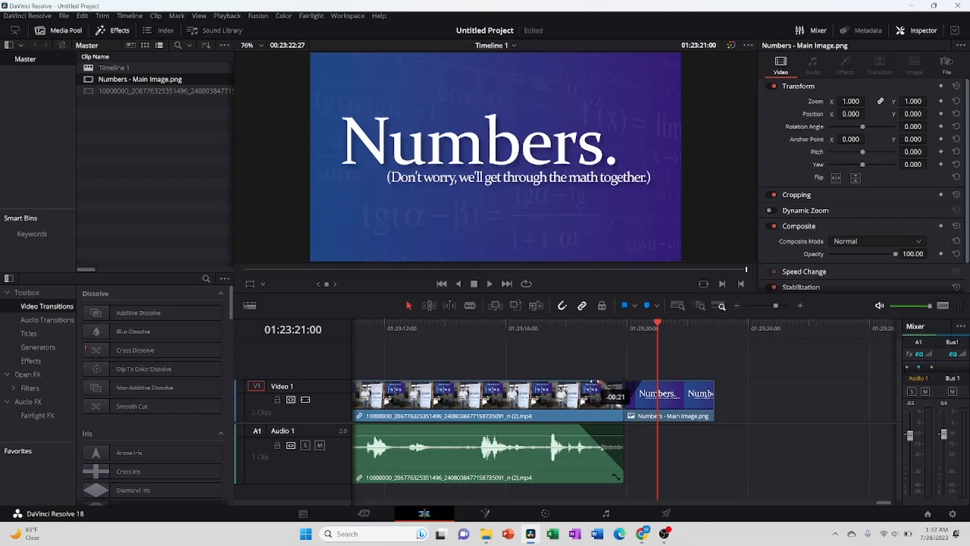
{"action": "left_click", "coordinate": [676, 305]}
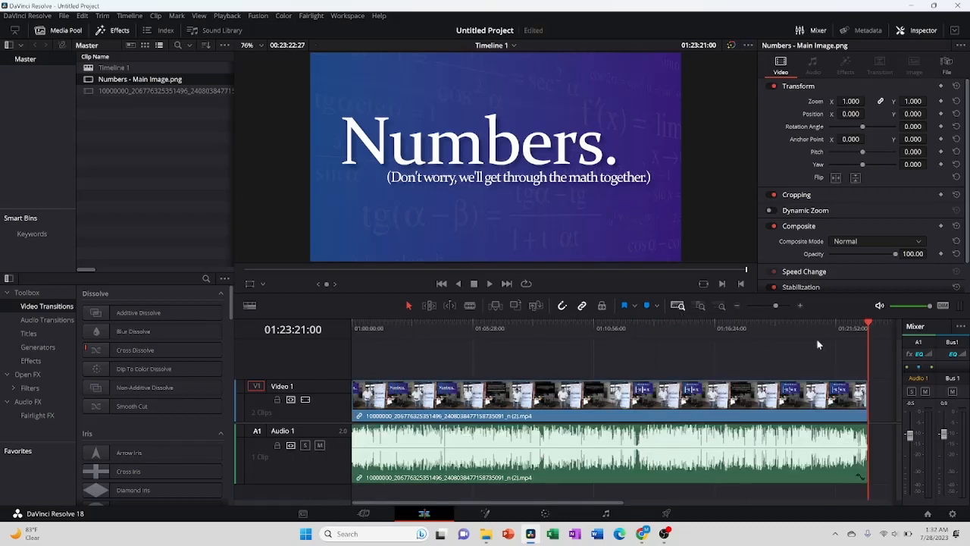
Place "Numbers - Main Image.png" at the start of Video 1, shortened to about 3 seconds, with the worship clip moved directly after it.
{"action": "left_click", "coordinate": [355, 327]}
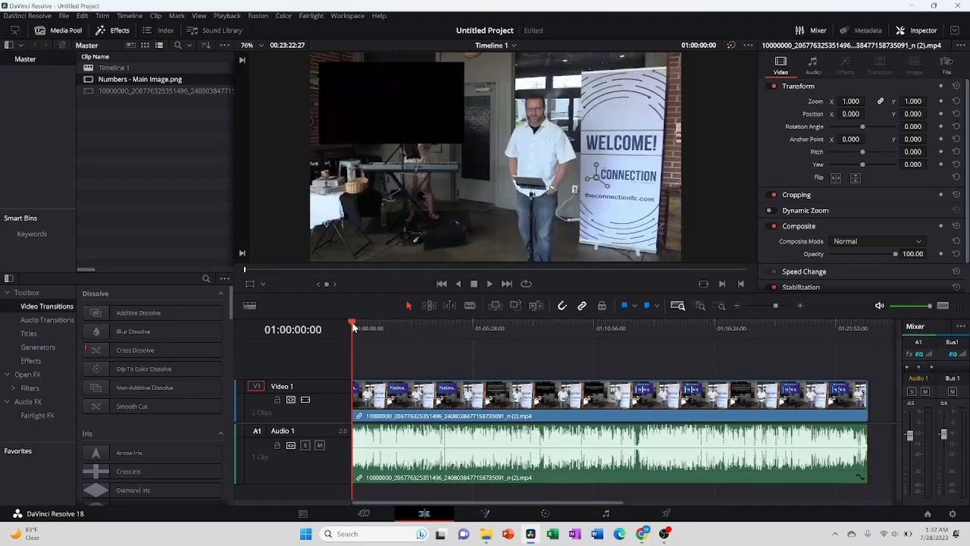
{"action": "left_click", "coordinate": [719, 306]}
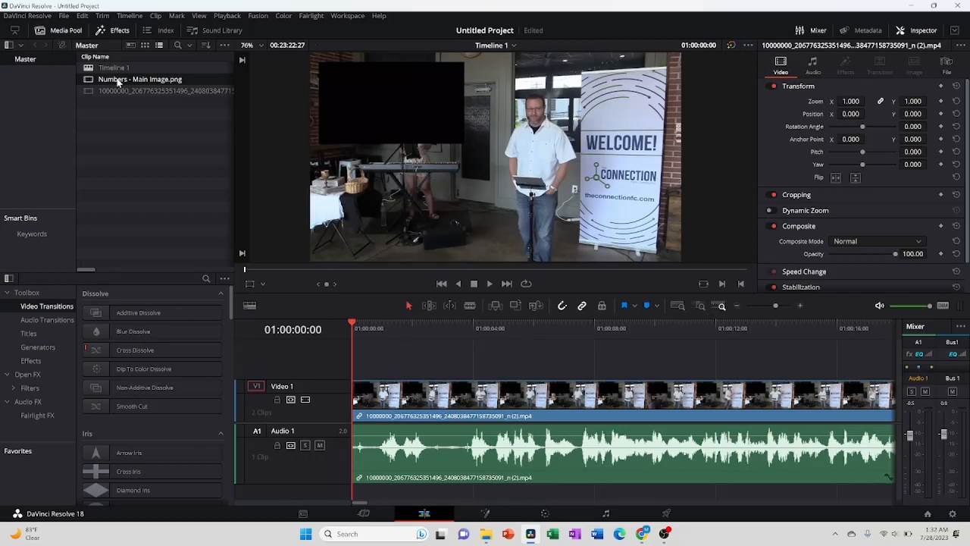
{"action": "left_click_drag", "start_coordinate": [118, 81], "coordinate": [361, 353]}
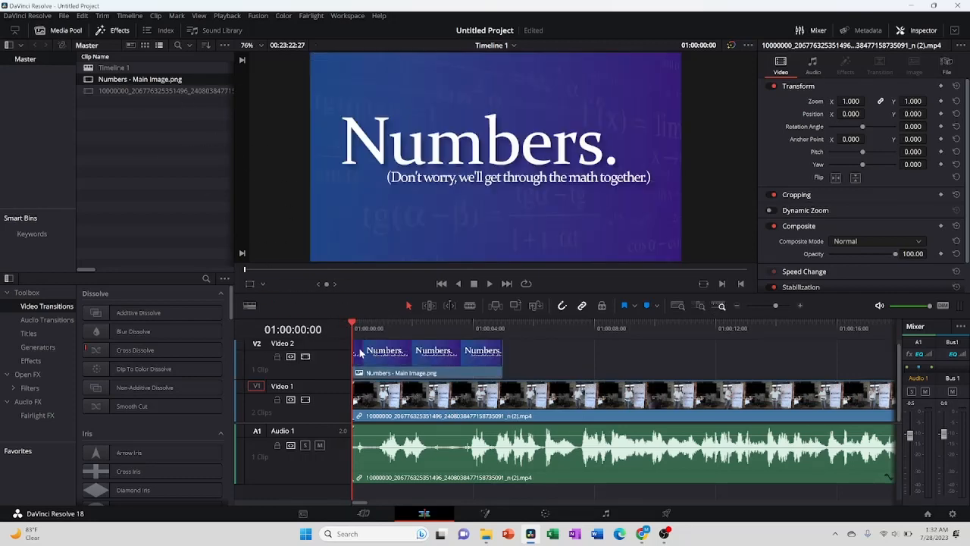
{"action": "left_click_drag", "start_coordinate": [501, 362], "coordinate": [438, 362]}
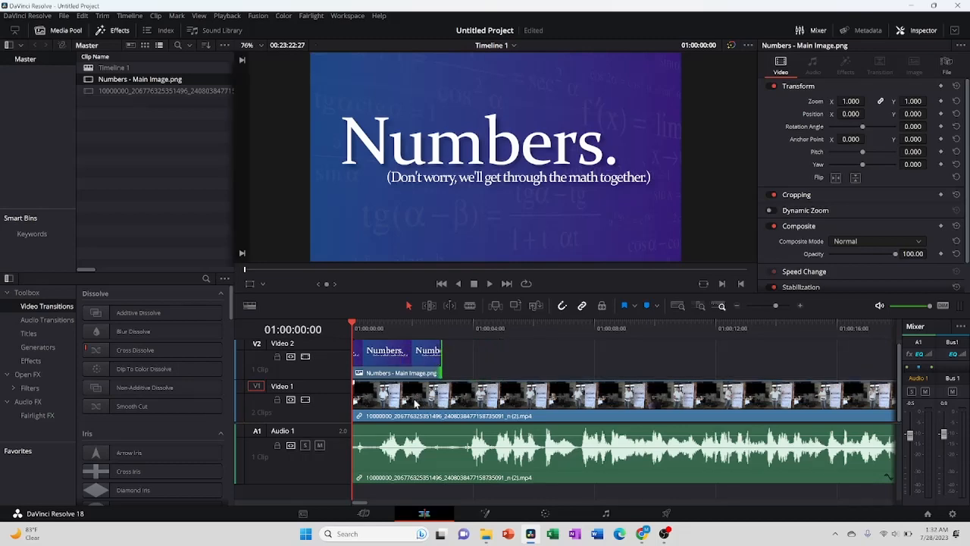
{"action": "left_click_drag", "start_coordinate": [416, 403], "coordinate": [507, 403]}
{"action": "left_click_drag", "start_coordinate": [384, 361], "coordinate": [384, 393]}
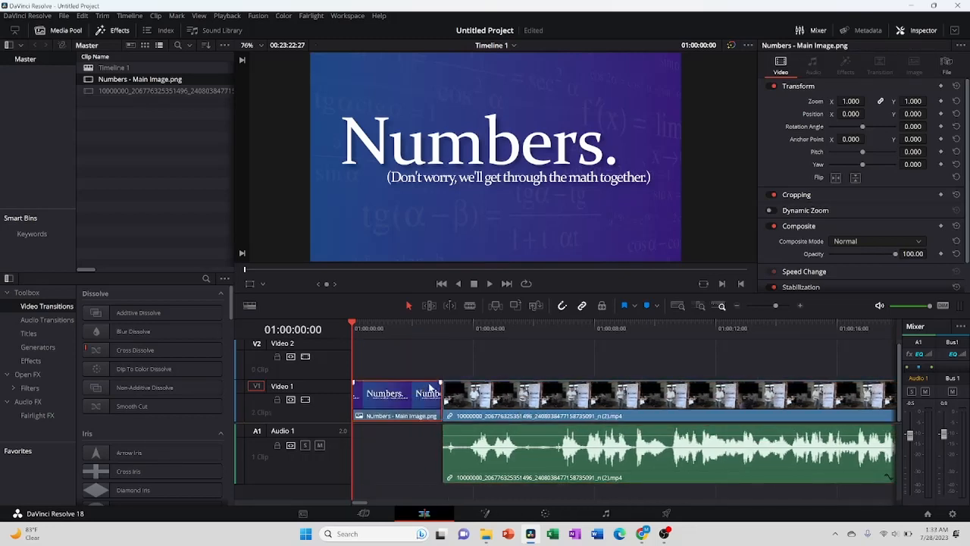
Add fades of about 1 second from the opening Numbers image into the worship clip's video and audio, and play the transition.
{"action": "left_click_drag", "start_coordinate": [440, 384], "coordinate": [468, 384]}
{"action": "left_click_drag", "start_coordinate": [444, 426], "coordinate": [471, 427]}
{"action": "key", "text": "space"}
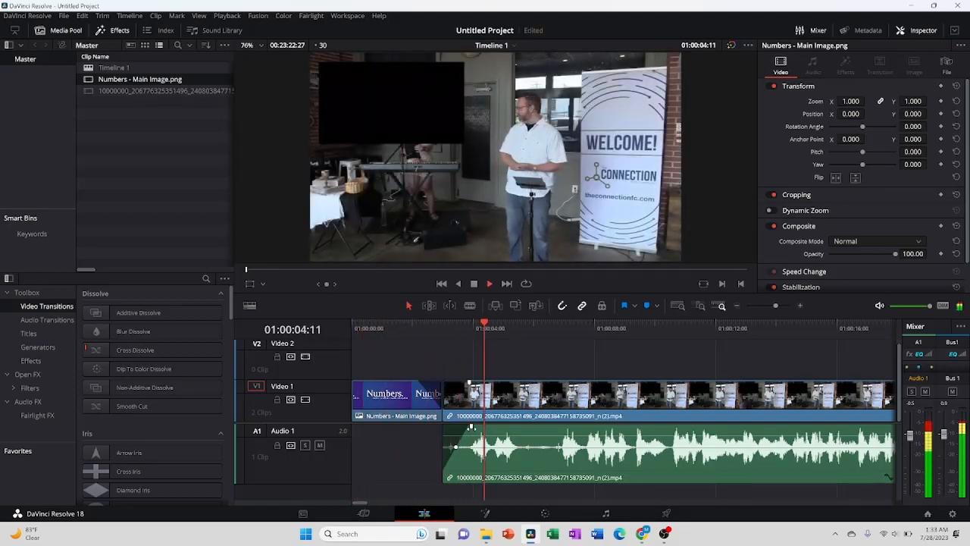
{"action": "key", "text": "space"}
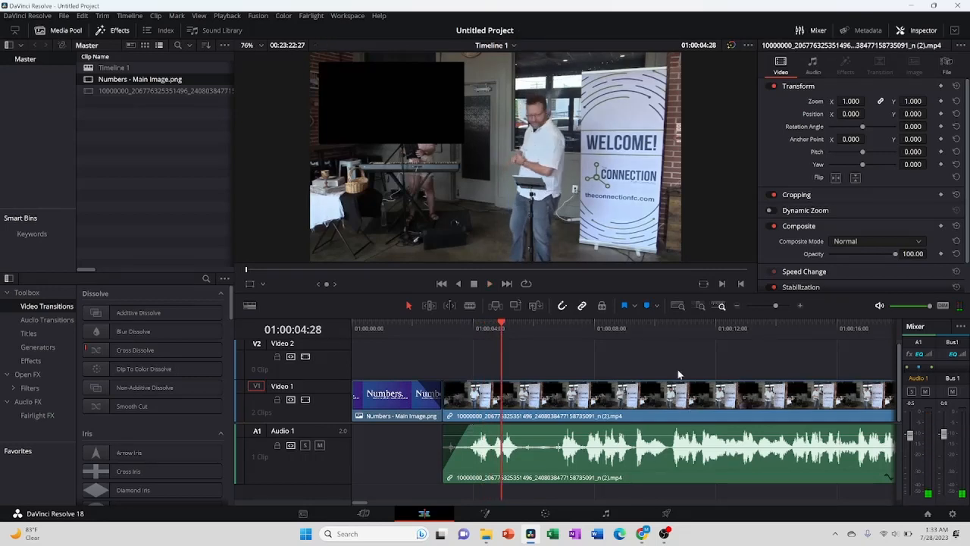
Add the Numbers image after the worship clip's end on Video 1, shortened to about 3 seconds, with a short fade-in.
{"action": "left_click", "coordinate": [679, 305]}
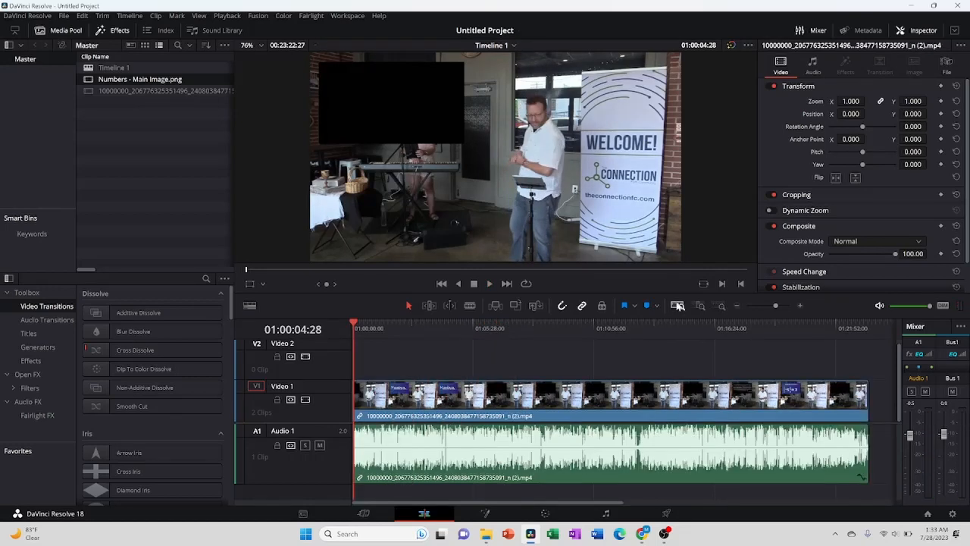
{"action": "left_click", "coordinate": [866, 330]}
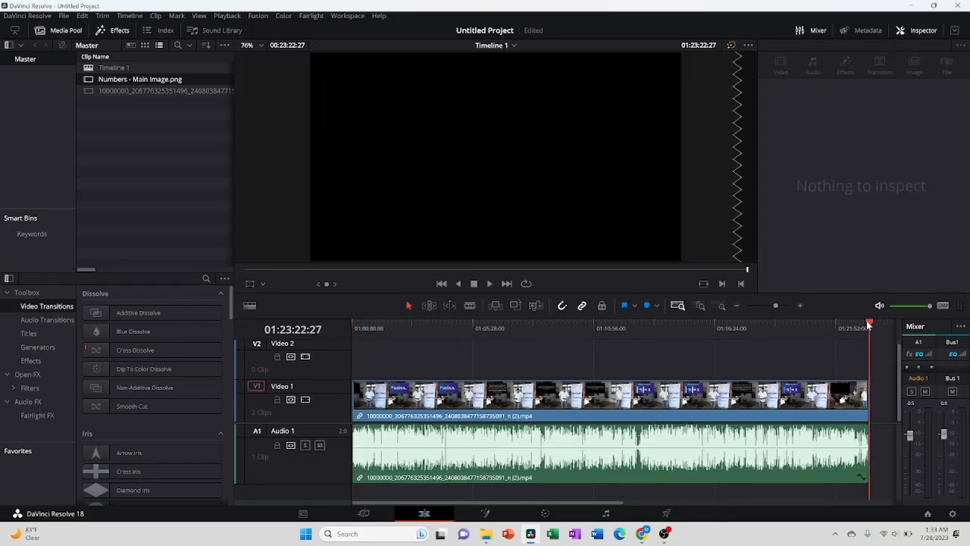
{"action": "left_click", "coordinate": [722, 306]}
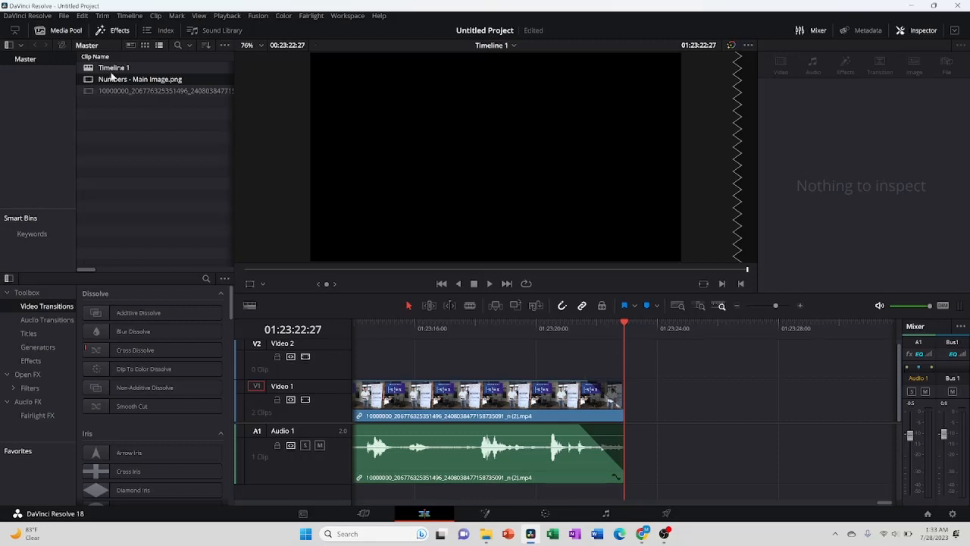
{"action": "left_click_drag", "start_coordinate": [113, 79], "coordinate": [622, 396]}
{"action": "left_click_drag", "start_coordinate": [742, 401], "coordinate": [711, 403]}
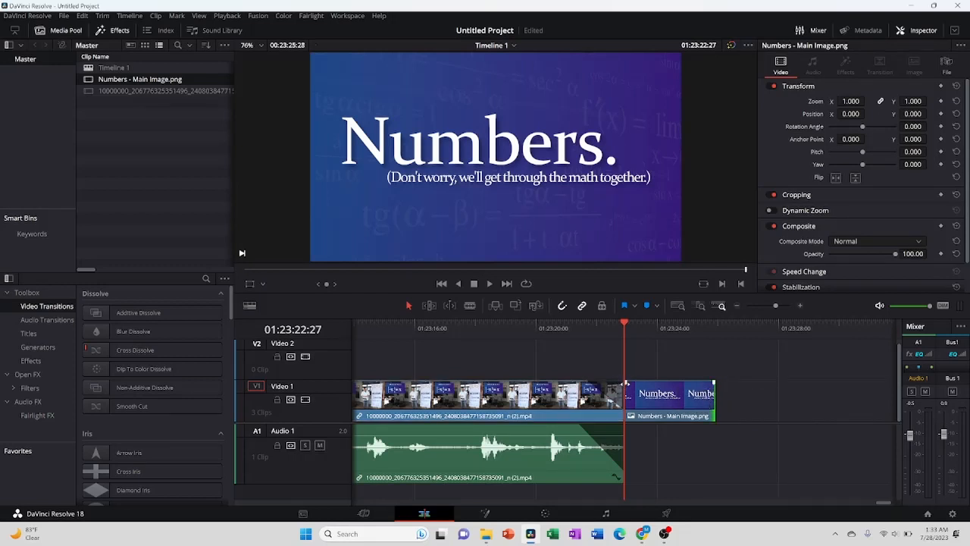
{"action": "left_click_drag", "start_coordinate": [620, 381], "coordinate": [624, 381]}
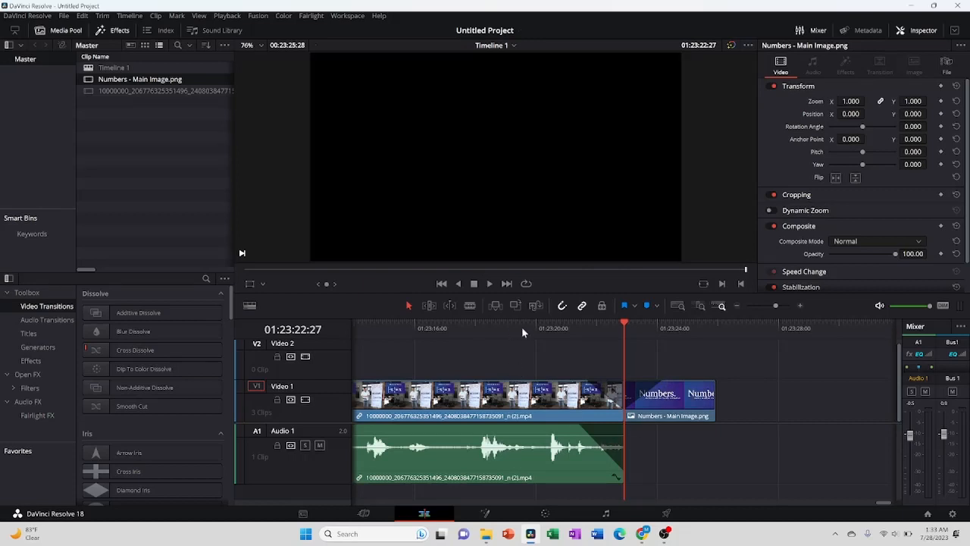
Play the timeline from its start to check the opening image and the fade into the worship clip.
{"action": "left_click", "coordinate": [681, 306]}
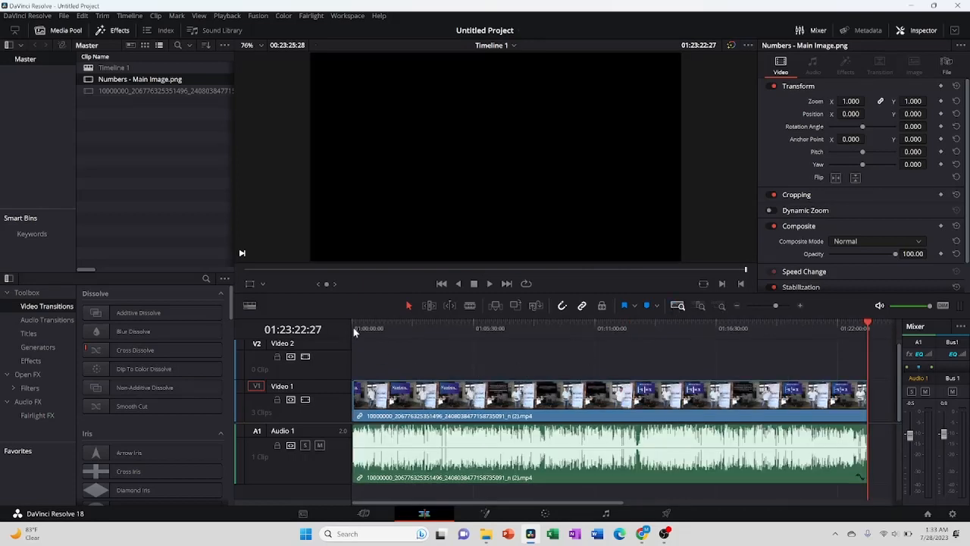
{"action": "left_click", "coordinate": [351, 328]}
{"action": "key", "text": "space"}
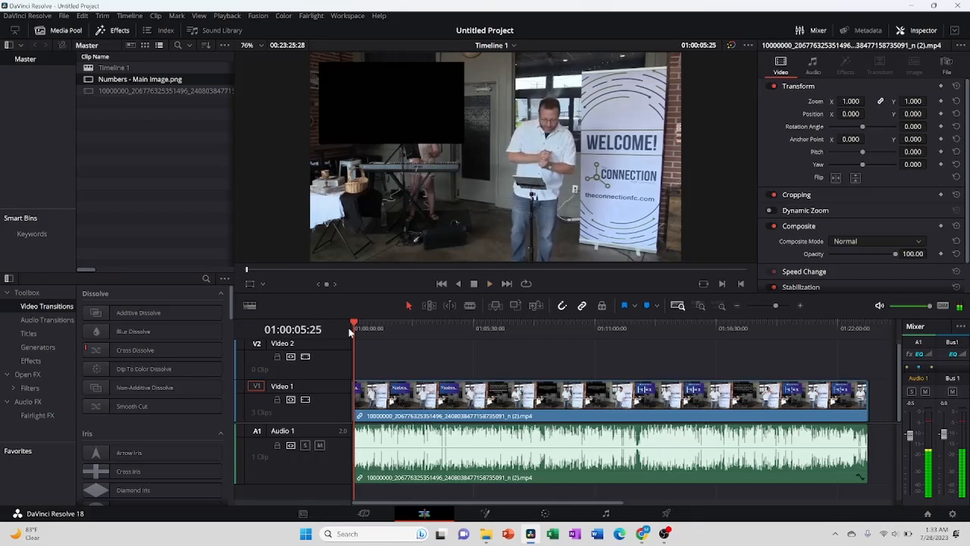
{"action": "key", "text": "space"}
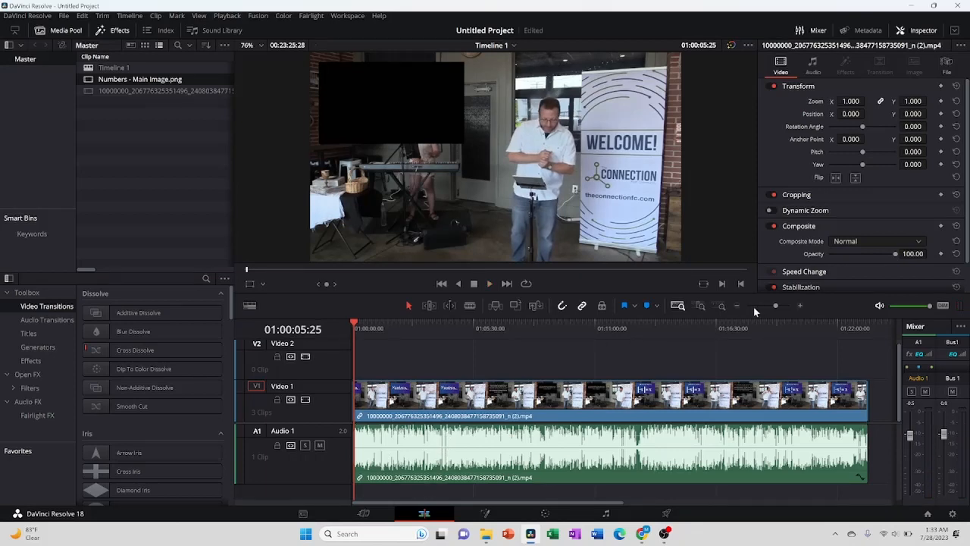
Play the worship clip from 01:00:05:25 to check its audio levels on the Audio 1 and Bus 1 meters.
{"action": "left_click", "coordinate": [722, 304]}
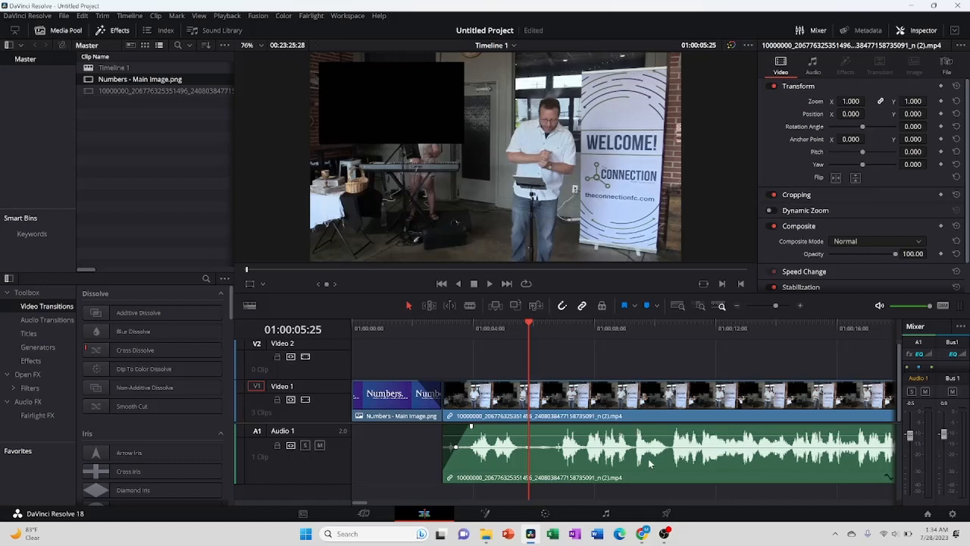
{"action": "key", "text": "space"}
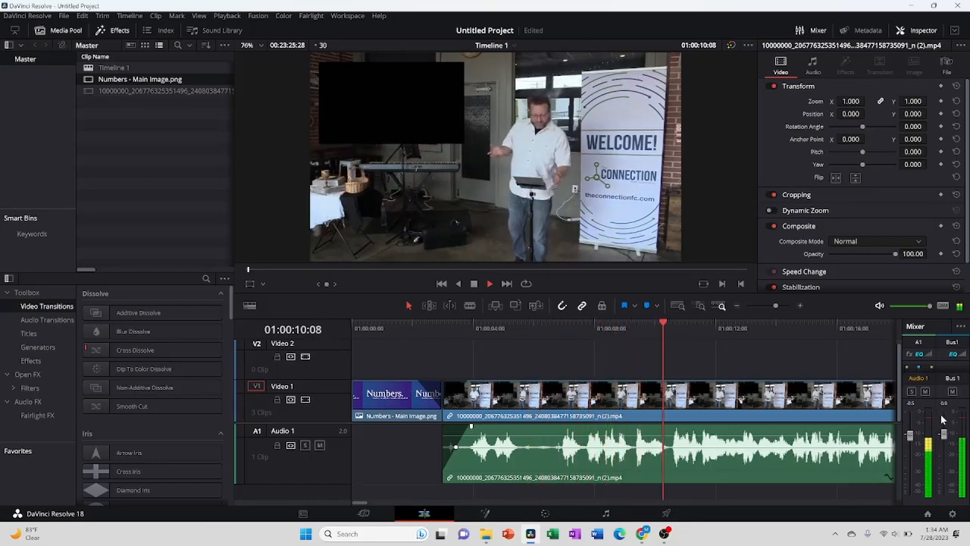
{"action": "key", "text": "space"}
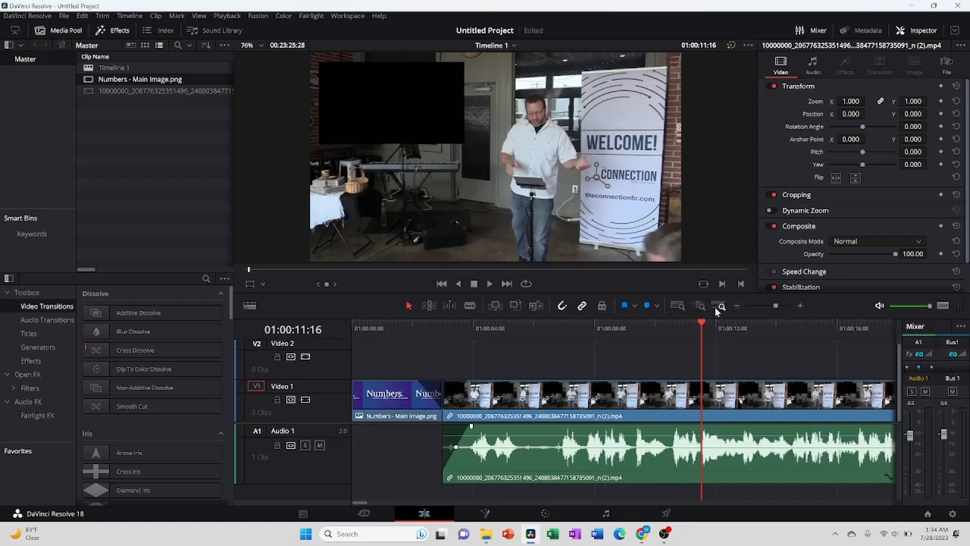
{"action": "left_click", "coordinate": [679, 306]}
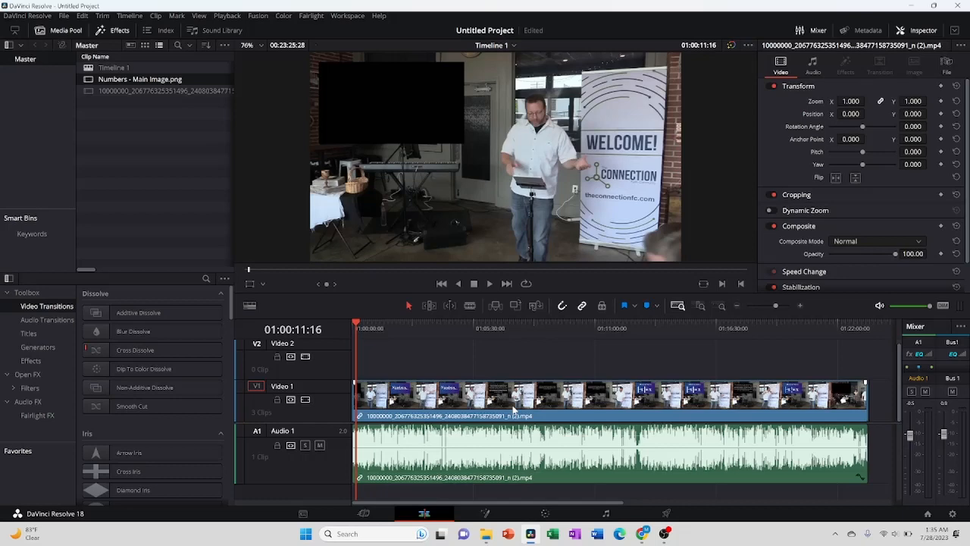
Set up a custom export of the timeline with the file name "Numbers - Absolute Value".
{"action": "left_click", "coordinate": [667, 514]}
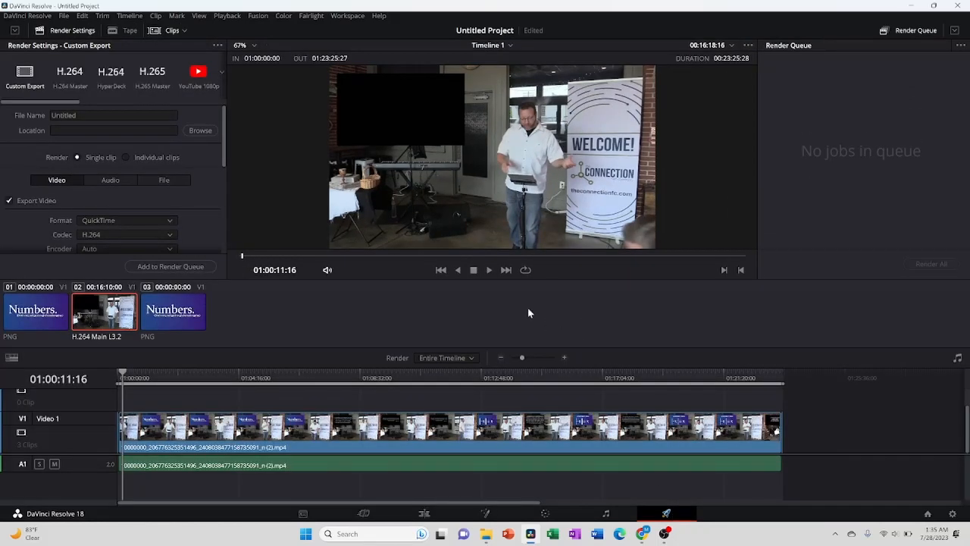
{"action": "left_click", "coordinate": [104, 118]}
{"action": "key", "text": "BackSpace"}
{"action": "key", "text": "BackSpace"}
{"action": "key", "text": "BackSpace"}
{"action": "key", "text": "BackSpace"}
{"action": "key", "text": "BackSpace"}
{"action": "key", "text": "BackSpace"}
{"action": "key", "text": "BackSpace"}
{"action": "type", "text": "Numbers - Absolute"}
Set the export destination to Desktop > Worship Files > Current Series with the file name "Numbers - Absolute Value 2".
{"action": "left_click", "coordinate": [200, 129]}
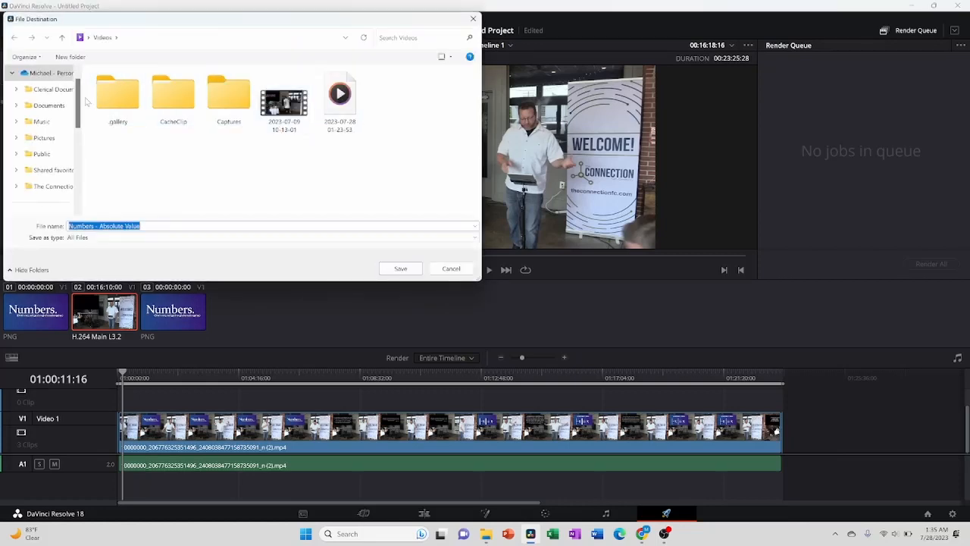
{"action": "scroll", "coordinate": [45, 144], "scroll_direction": "down", "scroll_amount": 1}
{"action": "scroll", "coordinate": [44, 145], "scroll_direction": "down", "scroll_amount": 1}
{"action": "left_click", "coordinate": [43, 138]}
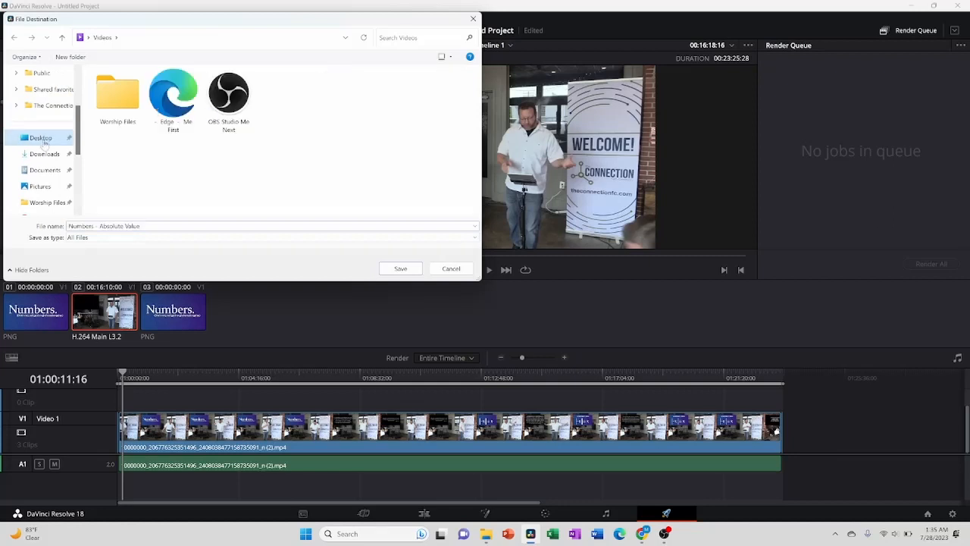
{"action": "double_click", "coordinate": [113, 101]}
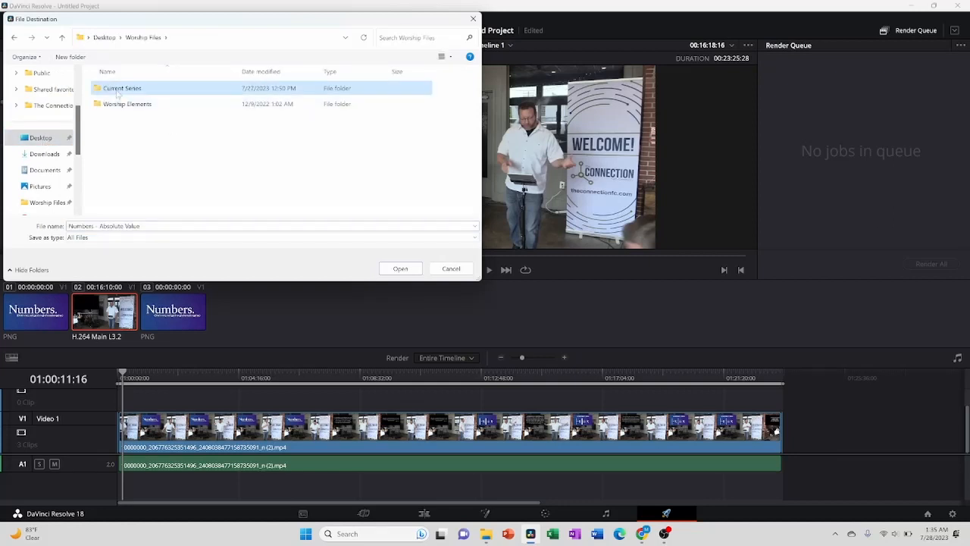
{"action": "double_click", "coordinate": [118, 90]}
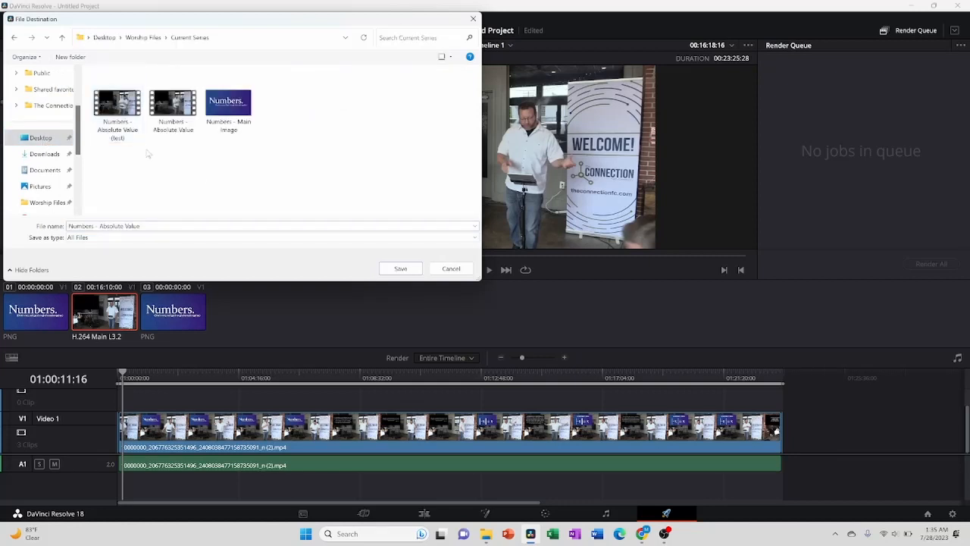
{"action": "left_click", "coordinate": [185, 222]}
{"action": "left_click", "coordinate": [184, 223]}
{"action": "type", "text": "2"}
{"action": "left_click", "coordinate": [402, 270]}
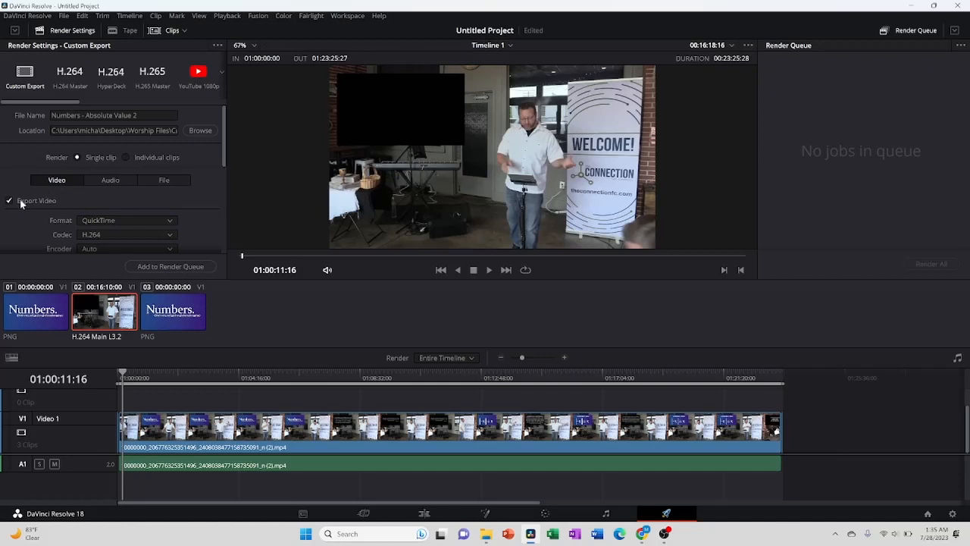
Check the audio export settings and set the video export format to MP4.
{"action": "left_click", "coordinate": [95, 181]}
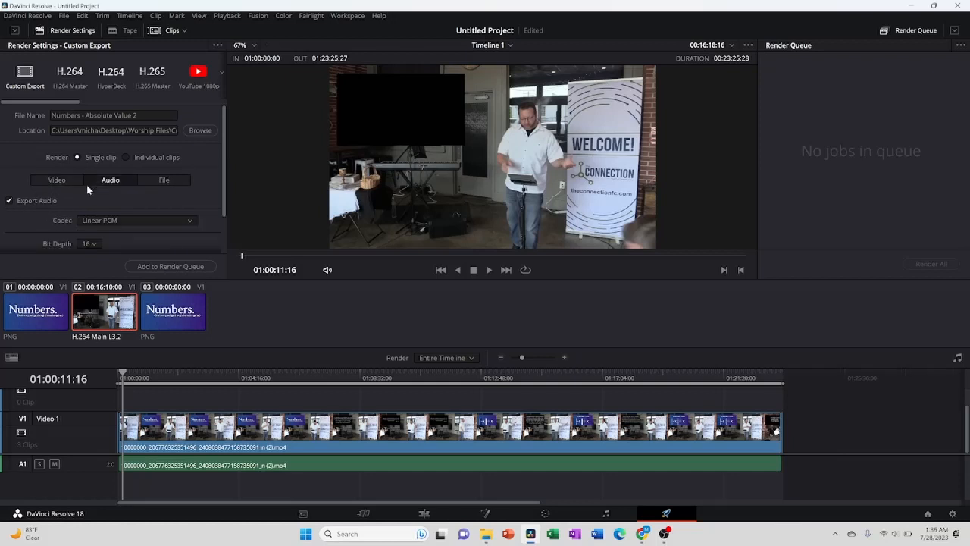
{"action": "left_click", "coordinate": [53, 182]}
{"action": "scroll", "coordinate": [140, 197], "scroll_direction": "down", "scroll_amount": 3}
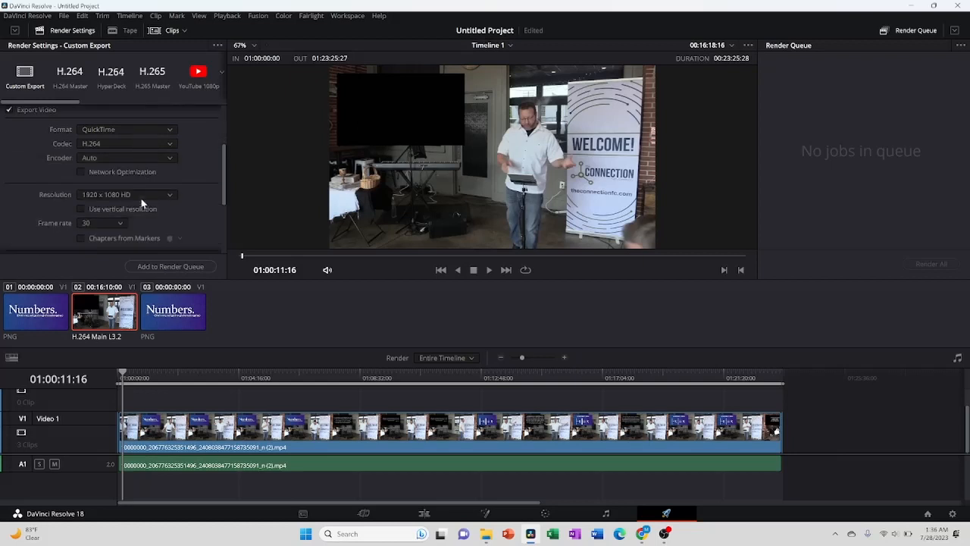
{"action": "left_click", "coordinate": [169, 133]}
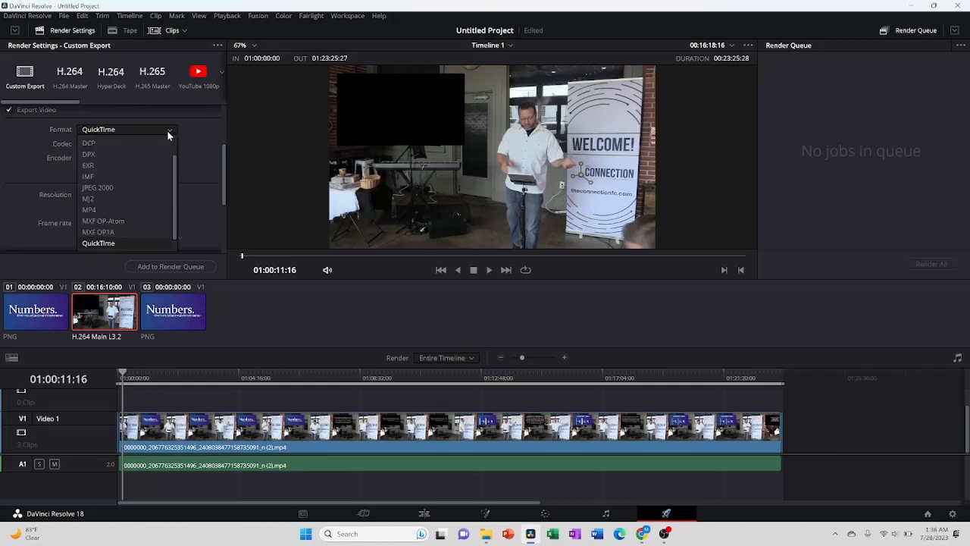
{"action": "left_click", "coordinate": [136, 211]}
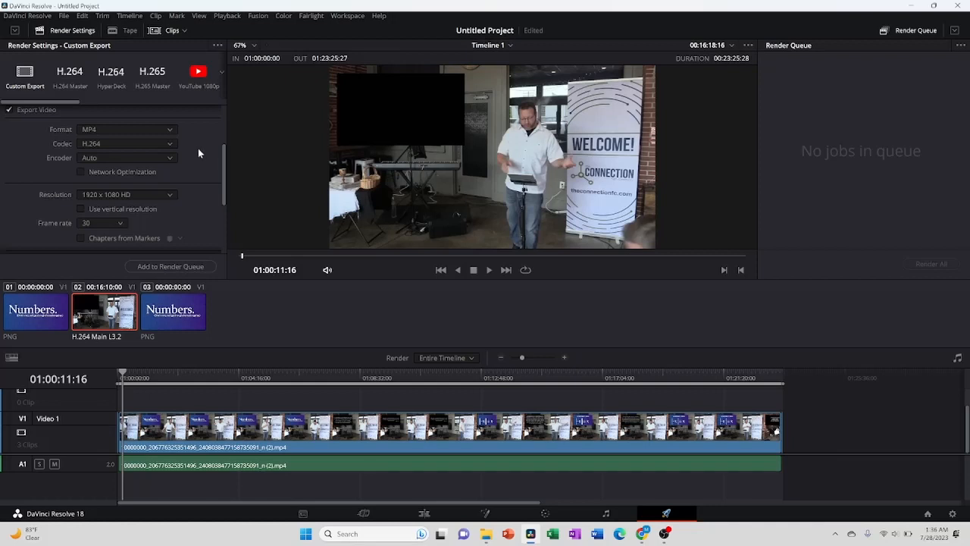
Set the export resolution to 1280 x 720 HD 720P and the automatic quality to Medium.
{"action": "left_click", "coordinate": [171, 196]}
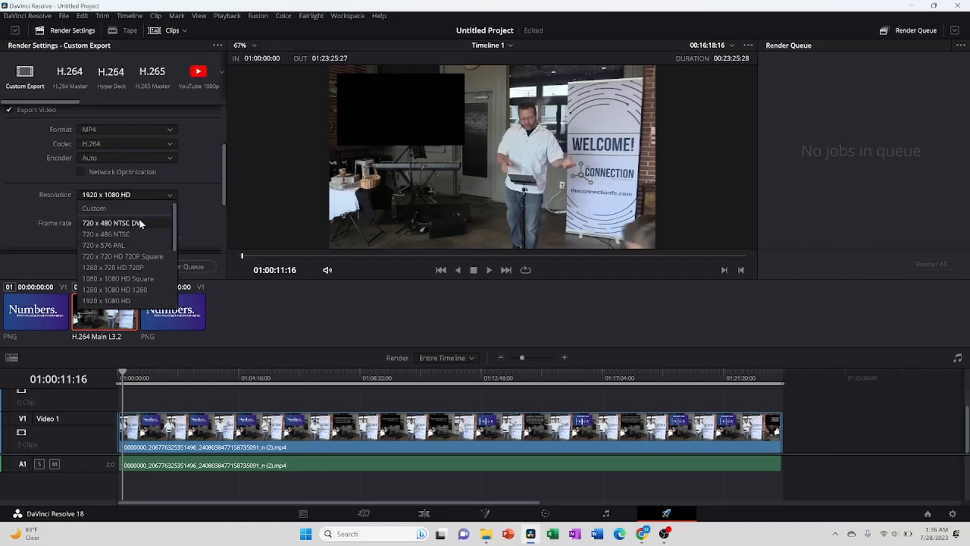
{"action": "left_click", "coordinate": [123, 268]}
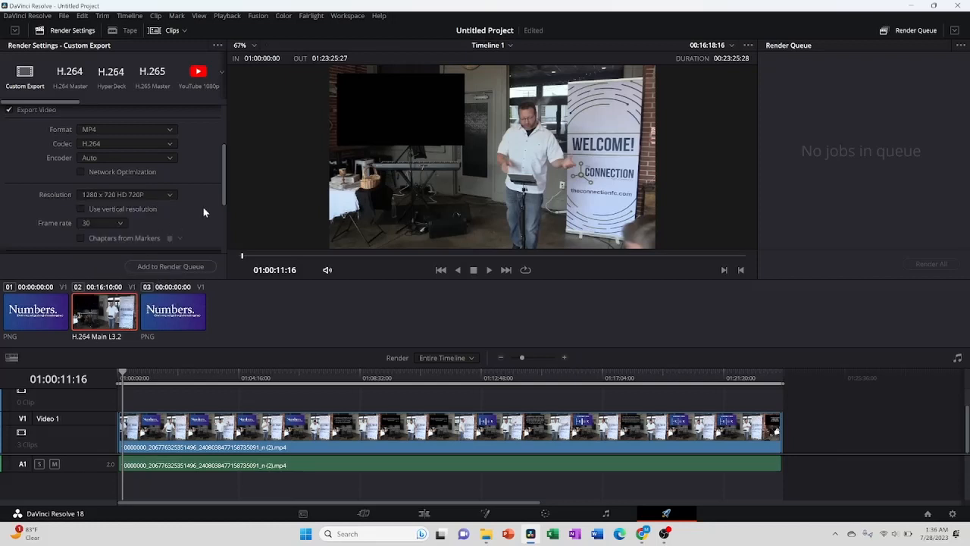
{"action": "scroll", "coordinate": [203, 211], "scroll_direction": "down", "scroll_amount": 3}
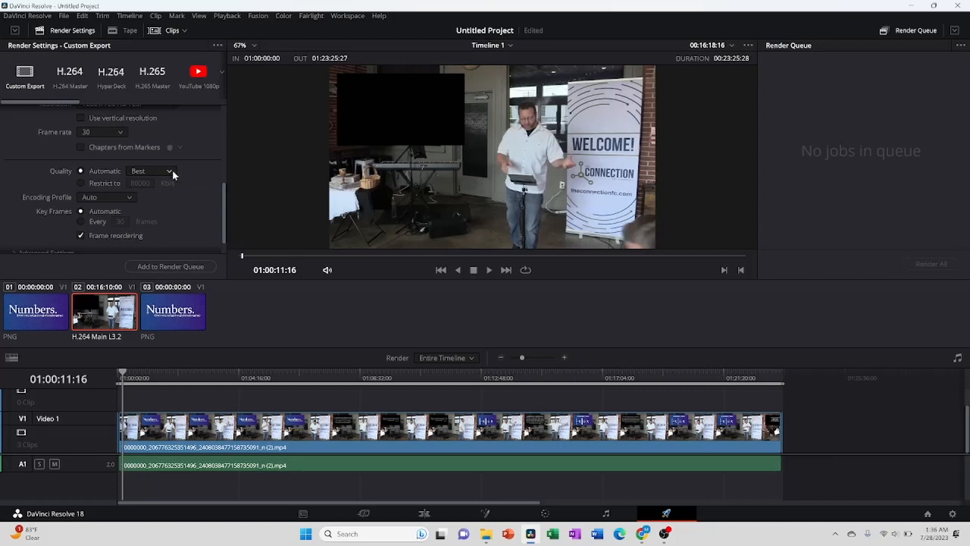
{"action": "left_click", "coordinate": [172, 170]}
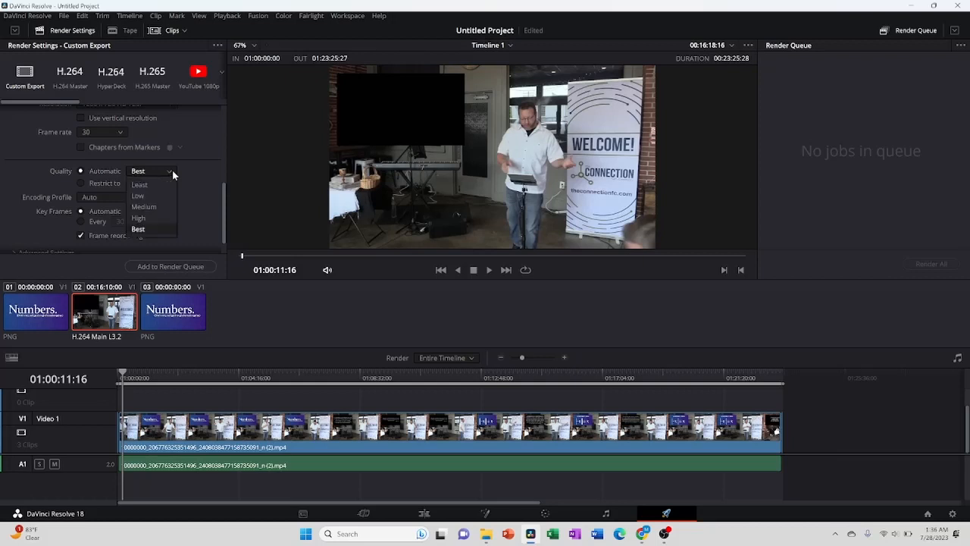
{"action": "left_click", "coordinate": [165, 201]}
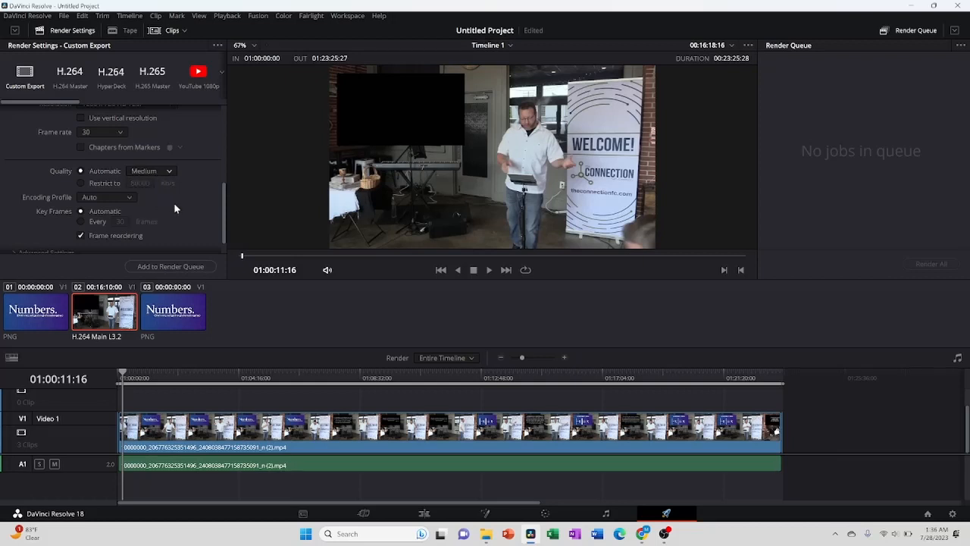
{"action": "scroll", "coordinate": [174, 203], "scroll_direction": "down", "scroll_amount": 1}
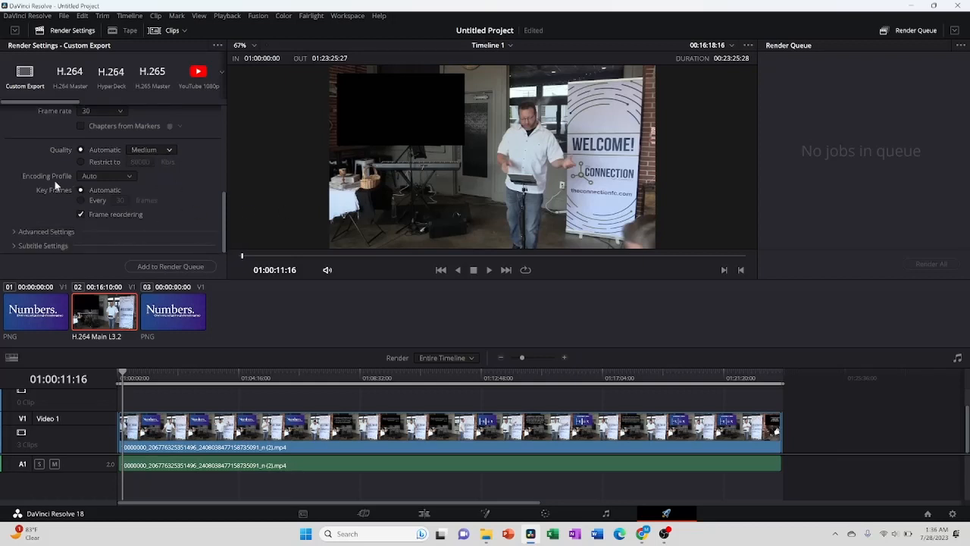
Add the "Numbers - Absolute Value 2" export to the render queue and start rendering it.
{"action": "left_click", "coordinate": [178, 267]}
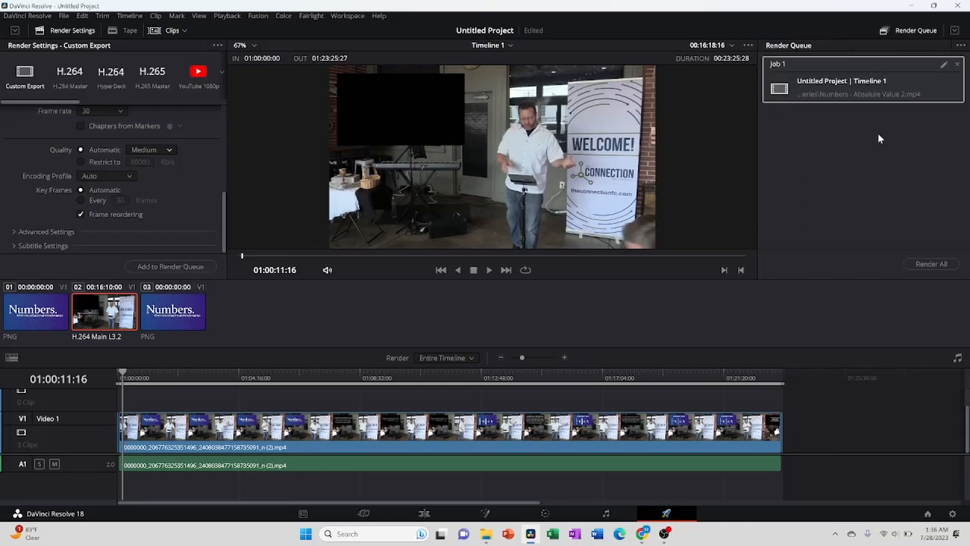
{"action": "left_click", "coordinate": [932, 264]}
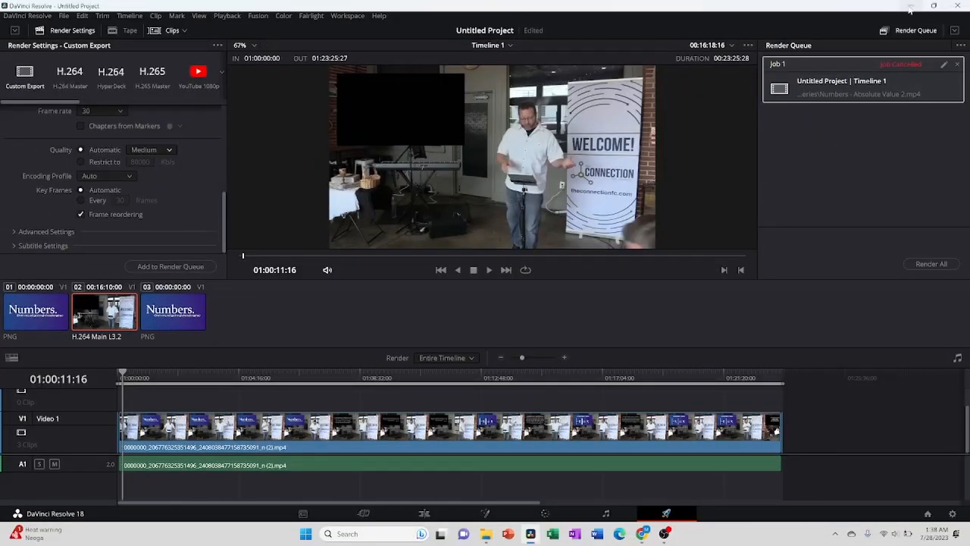
Switch to Chrome, open the Subsplash Dashboard in a new tab, and log in with the saved credentials.
{"action": "left_click", "coordinate": [910, 9]}
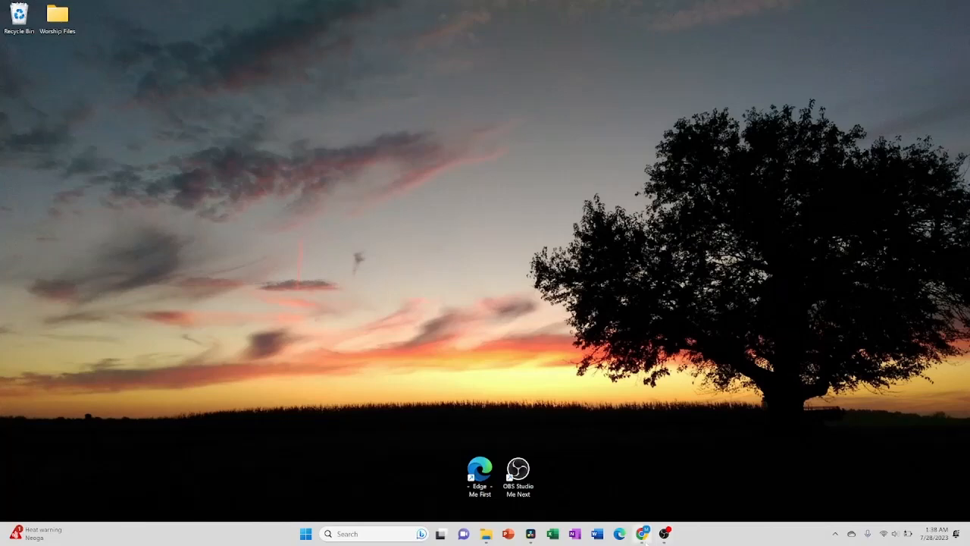
{"action": "left_click", "coordinate": [642, 534]}
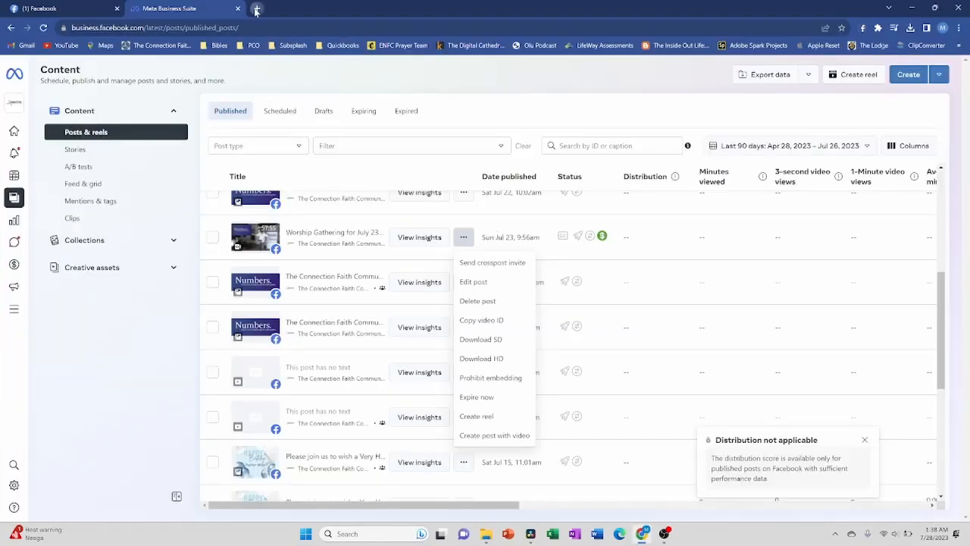
{"action": "left_click", "coordinate": [257, 9]}
{"action": "left_click", "coordinate": [289, 45]}
{"action": "left_click", "coordinate": [298, 63]}
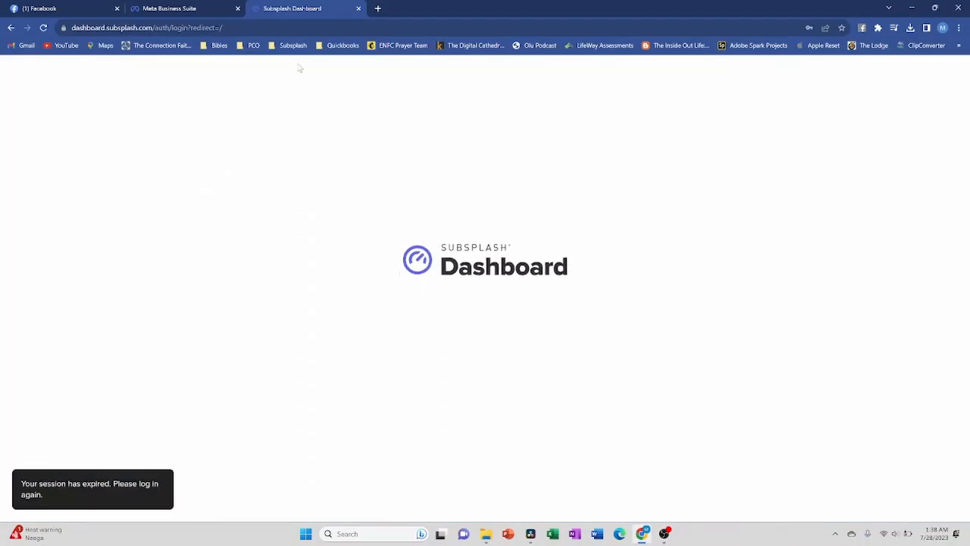
{"action": "left_click", "coordinate": [275, 257]}
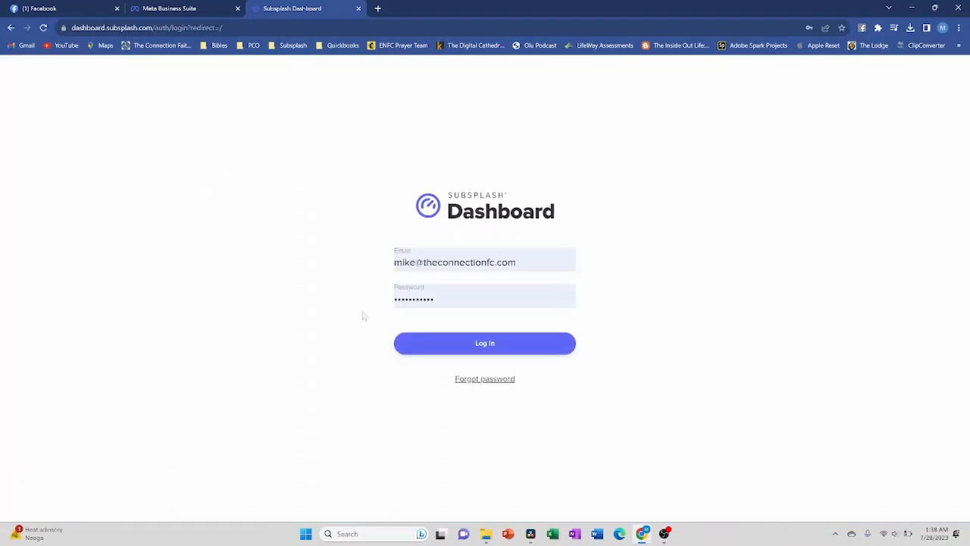
{"action": "left_click", "coordinate": [491, 347]}
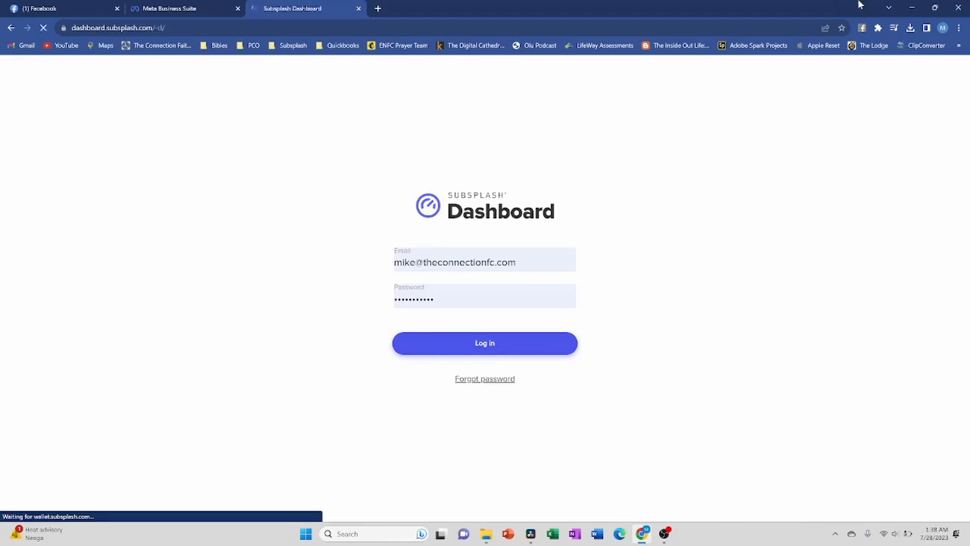
Switch to File Explorer and preview the "Numbers - Absolute Value (test)" video from Worship Files > Current Series.
{"action": "left_click", "coordinate": [914, 8]}
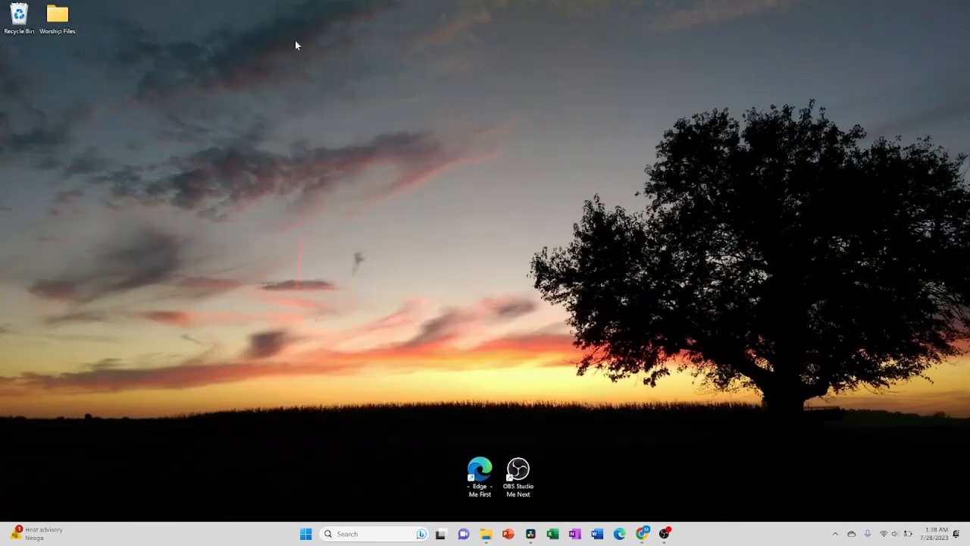
{"action": "double_click", "coordinate": [67, 25]}
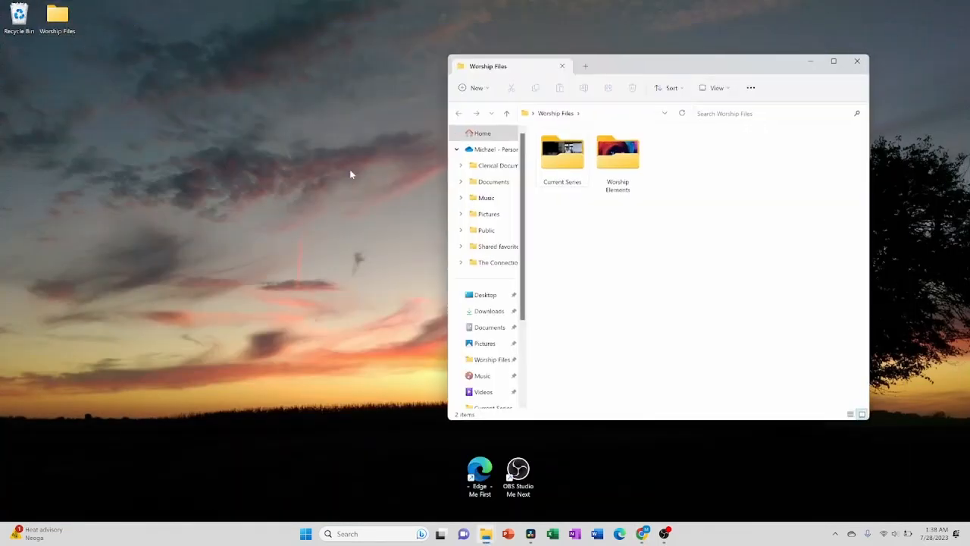
{"action": "double_click", "coordinate": [553, 162]}
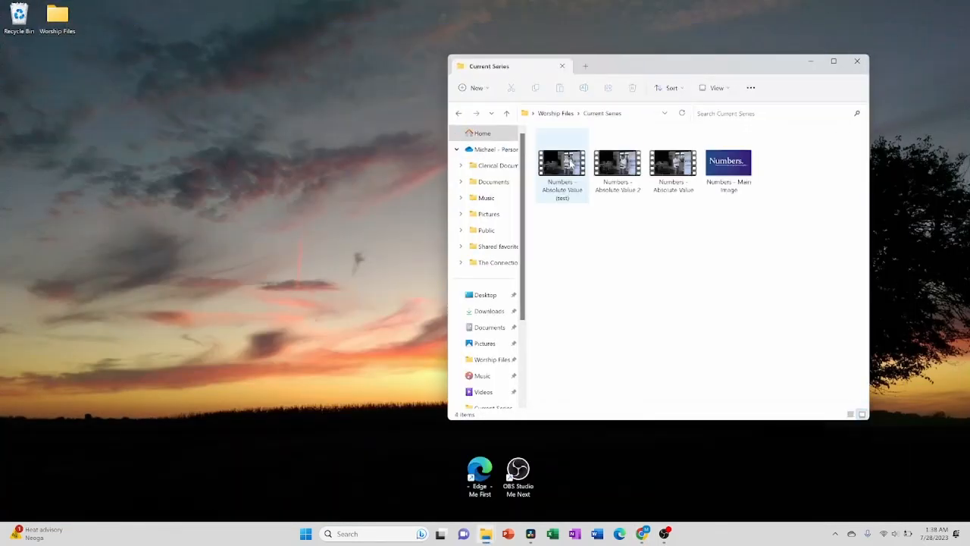
{"action": "double_click", "coordinate": [575, 170]}
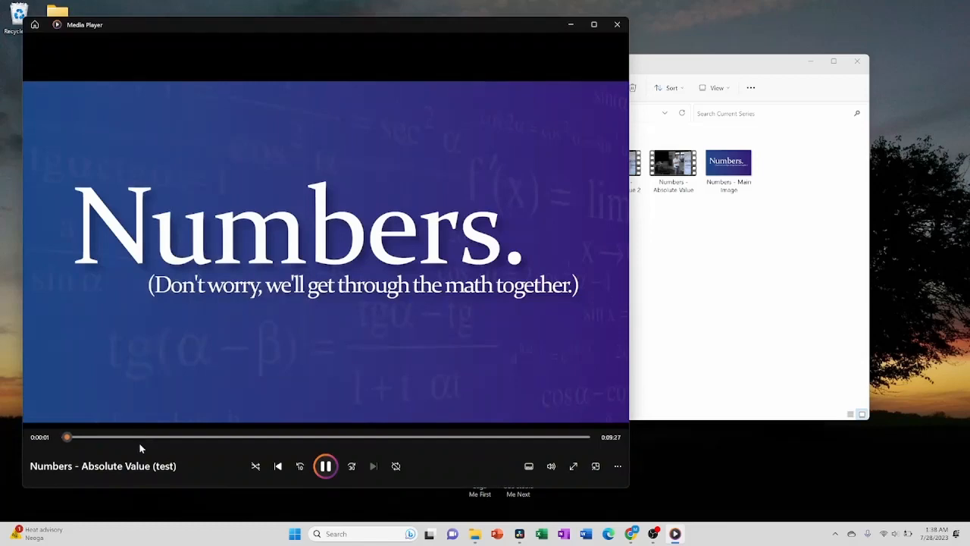
{"action": "left_click", "coordinate": [144, 437]}
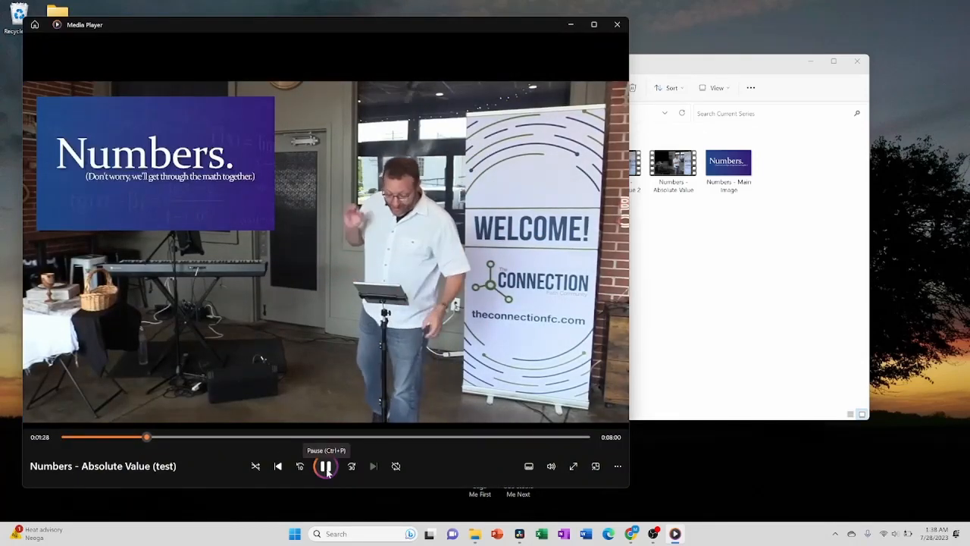
{"action": "left_click", "coordinate": [326, 466]}
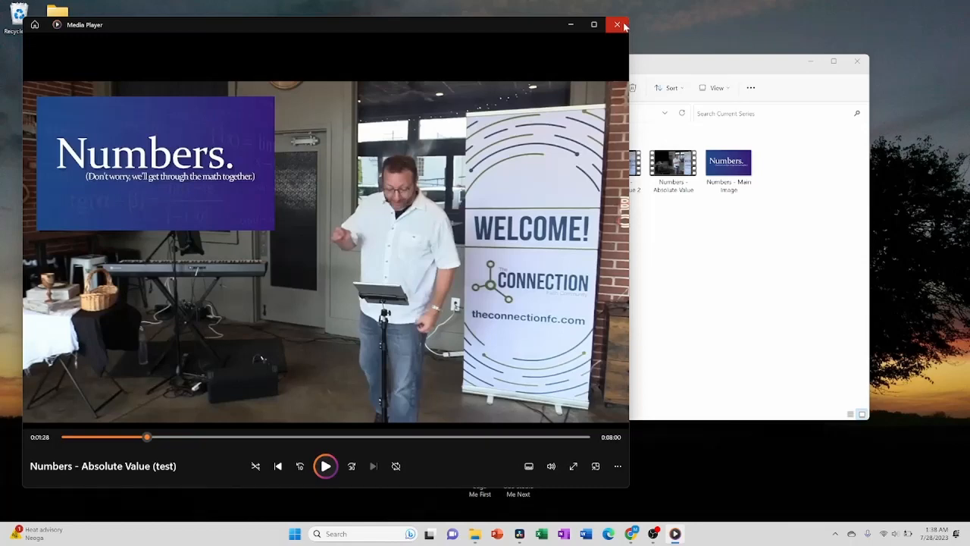
{"action": "left_click", "coordinate": [617, 25]}
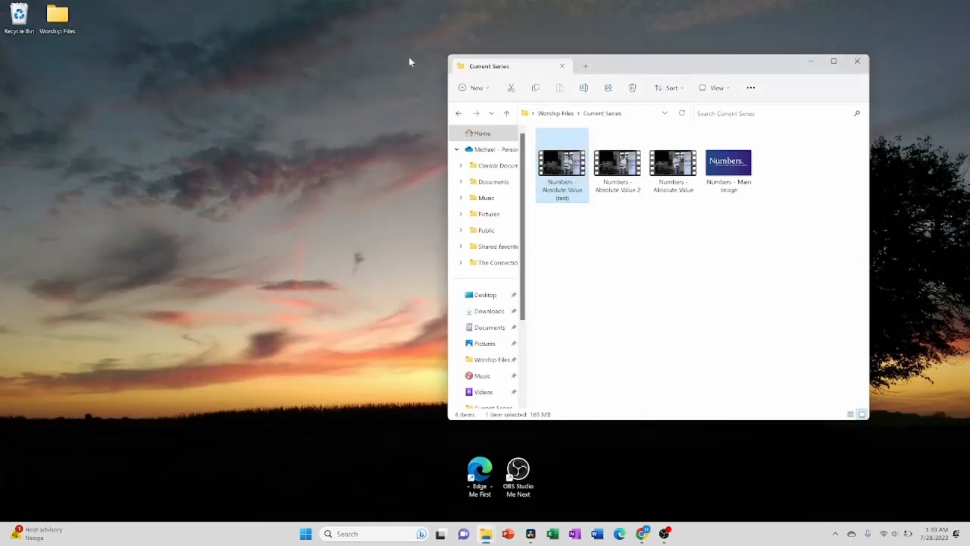
Return to Chrome and open the "Numbers: Absolute Value" item from the Subsplash media library, dismissing the survey prompt.
{"action": "left_click", "coordinate": [642, 534]}
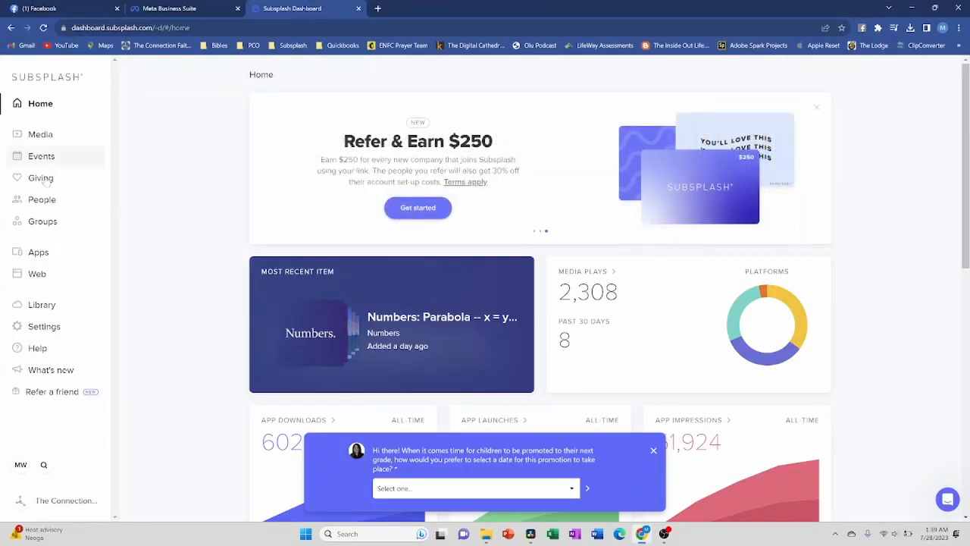
{"action": "left_click", "coordinate": [41, 135]}
{"action": "left_click", "coordinate": [42, 133]}
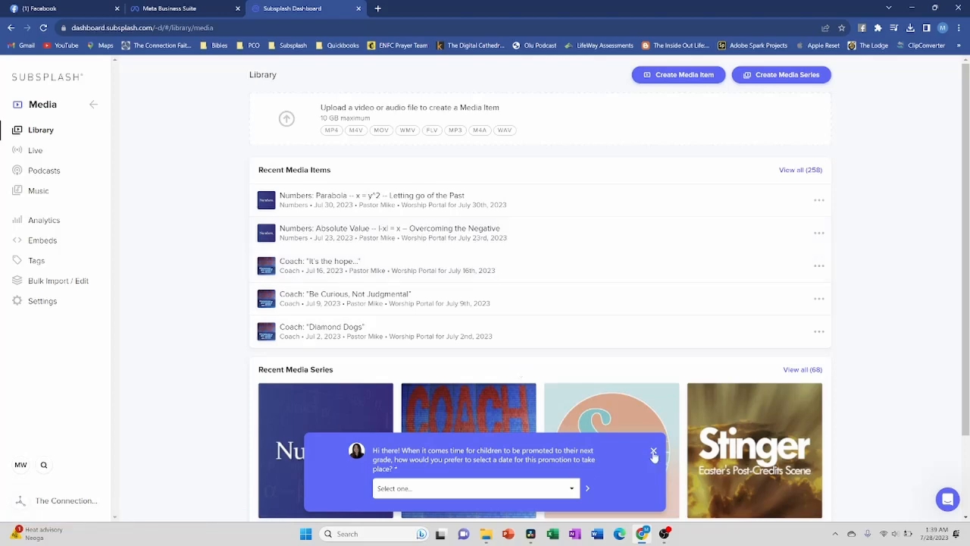
{"action": "left_click", "coordinate": [652, 451]}
{"action": "left_click", "coordinate": [351, 230]}
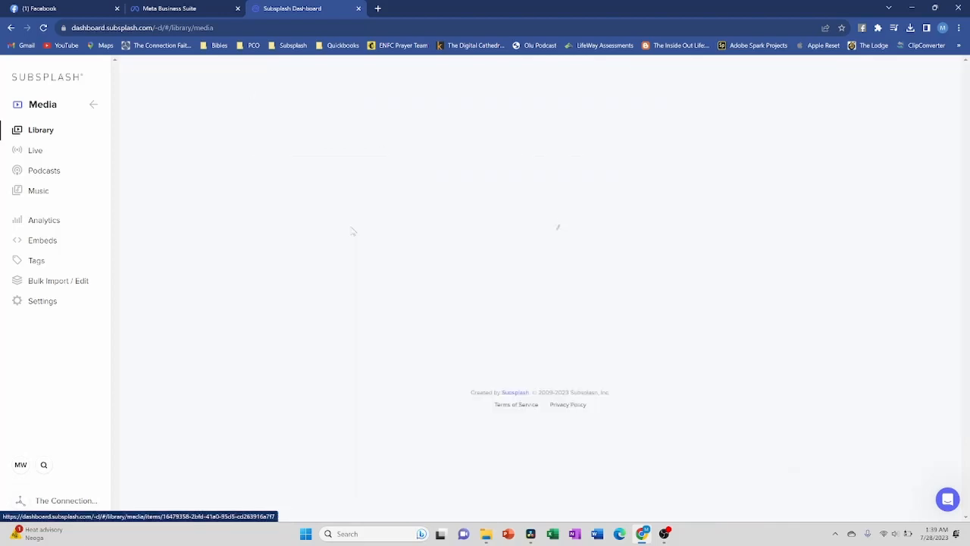
Examine the media item's video file options, audio, document and web link attachments, basic info and tags.
{"action": "scroll", "coordinate": [398, 269], "scroll_direction": "down", "scroll_amount": 6}
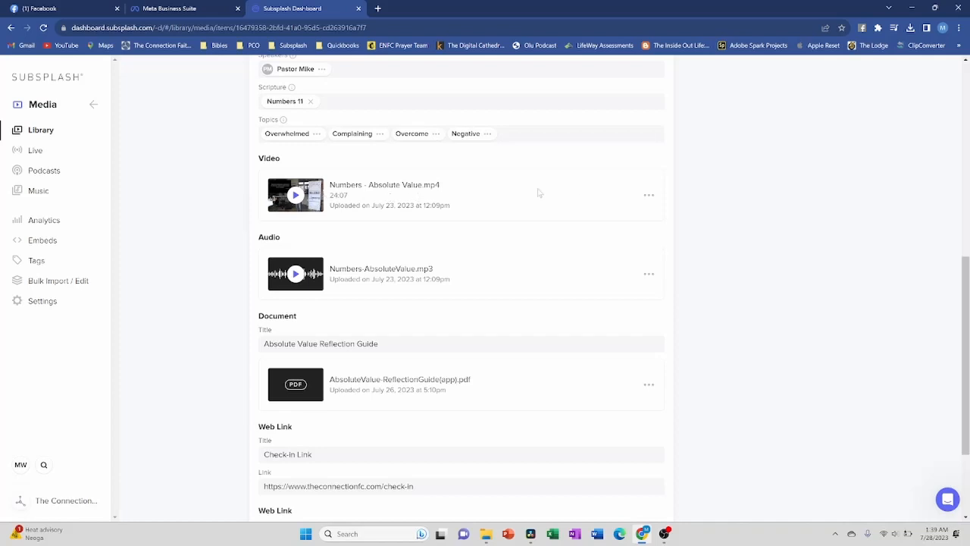
{"action": "left_click", "coordinate": [650, 196]}
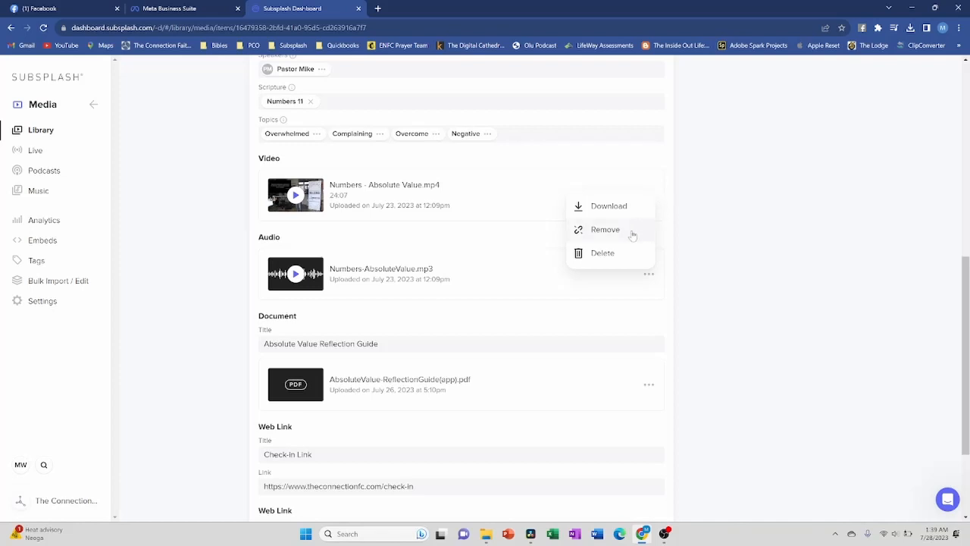
{"action": "left_click", "coordinate": [760, 188]}
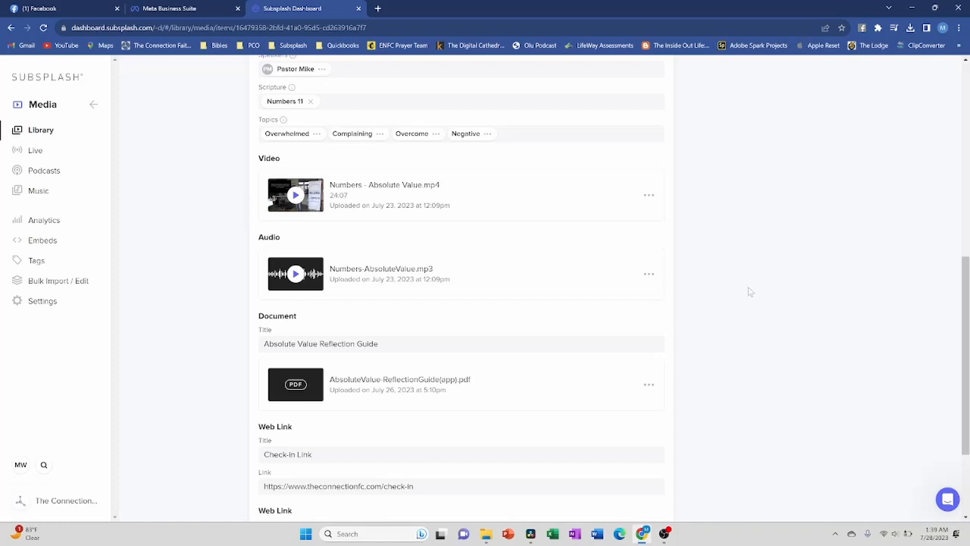
{"action": "scroll", "coordinate": [748, 290], "scroll_direction": "up", "scroll_amount": 6}
{"action": "scroll", "coordinate": [729, 313], "scroll_direction": "down", "scroll_amount": 2}
{"action": "scroll", "coordinate": [729, 313], "scroll_direction": "down", "scroll_amount": 3}
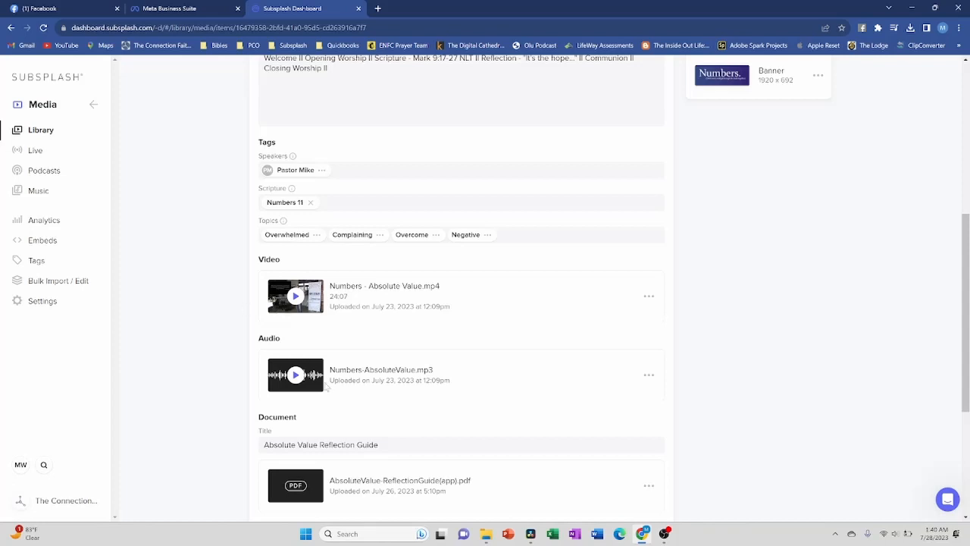
{"action": "scroll", "coordinate": [719, 321], "scroll_direction": "up", "scroll_amount": 5}
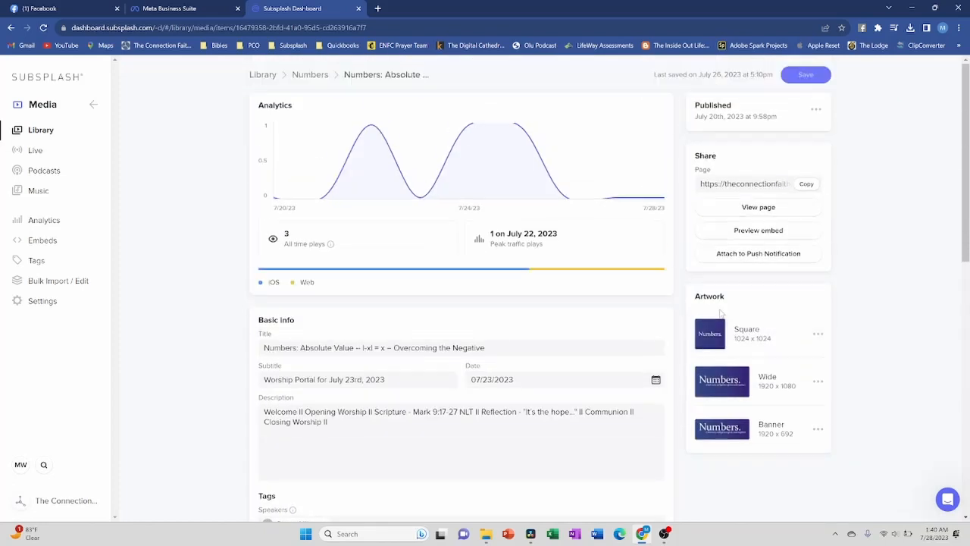
Create a push notification with the "Numbers: Absolute Value" media item attached and start its notification text.
{"action": "left_click", "coordinate": [741, 255]}
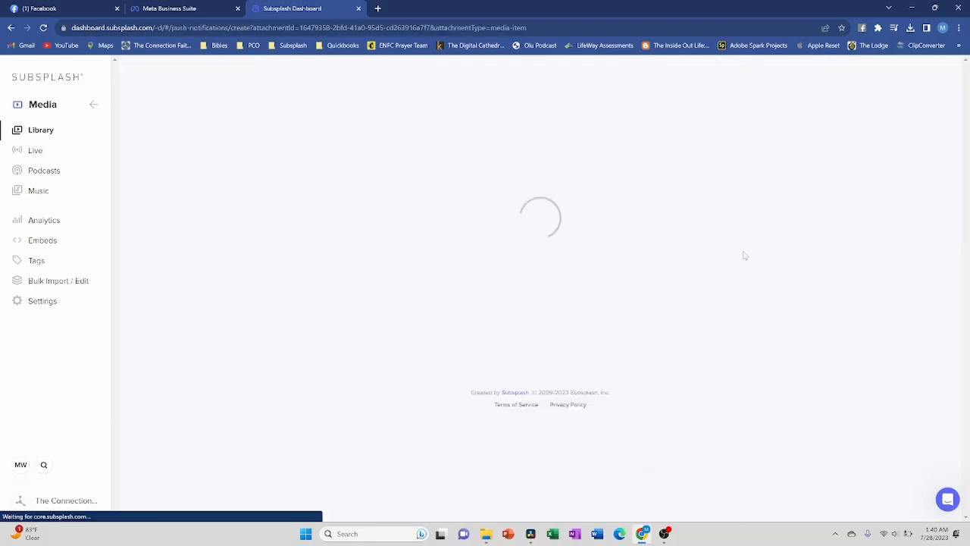
{"action": "left_click", "coordinate": [547, 177]}
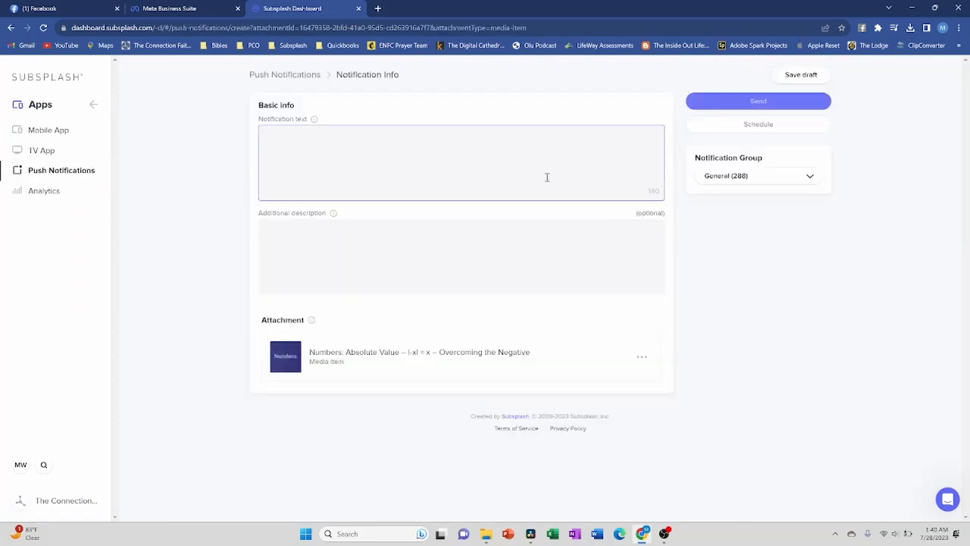